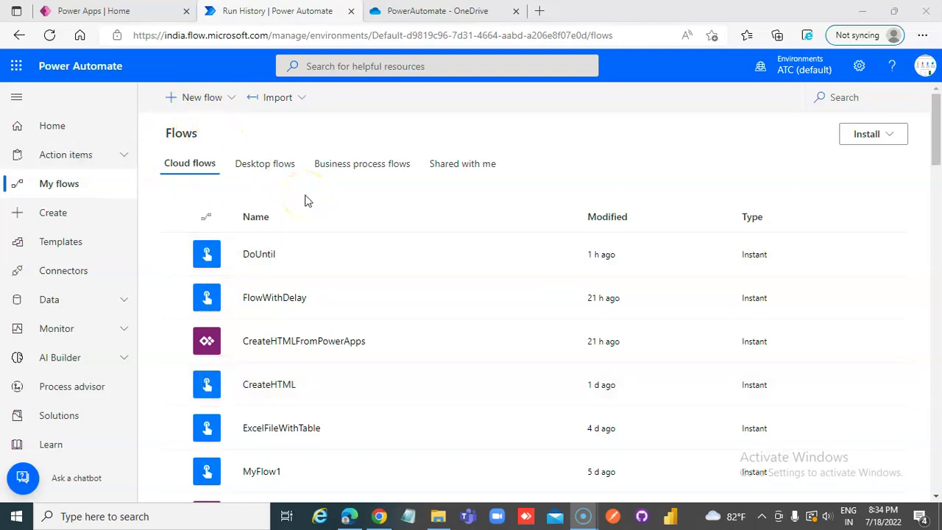
# Create an instant cloud flow named PDFFromPowerApps with a PowerApps trigger
pyautogui.click(232, 101)
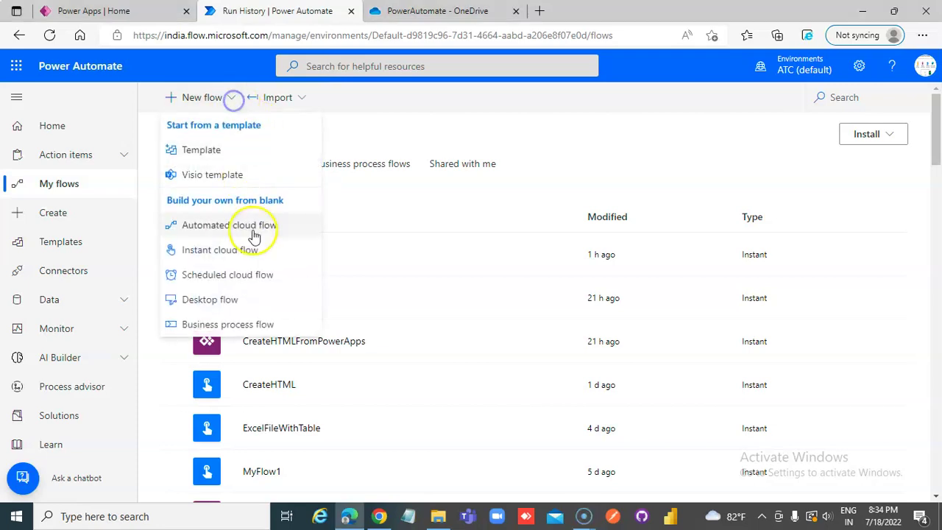
pyautogui.click(237, 251)
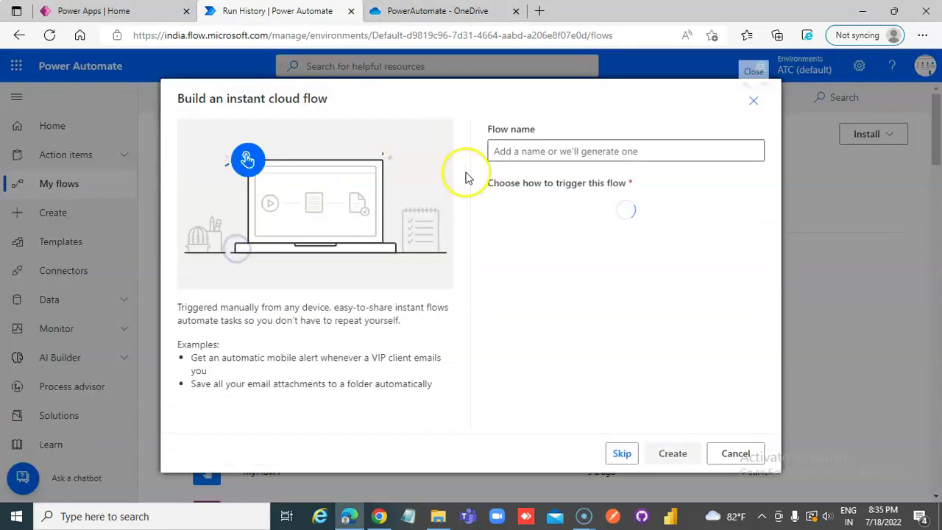
pyautogui.click(513, 152)
pyautogui.write('PDFFromPowerApps')
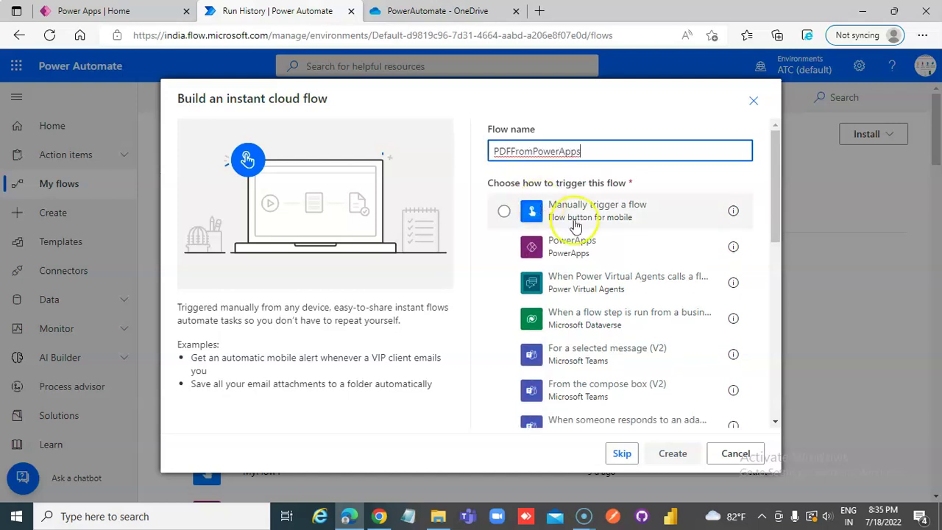
pyautogui.click(584, 259)
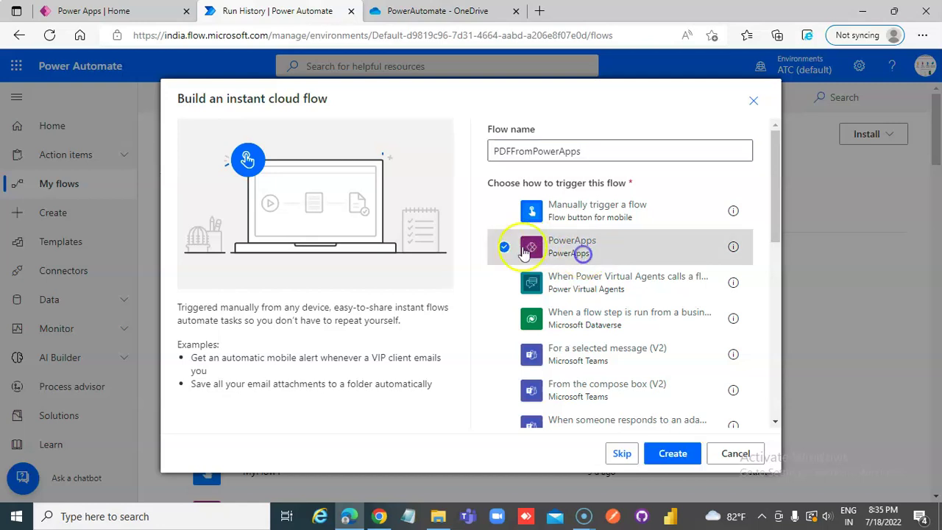
pyautogui.click(683, 457)
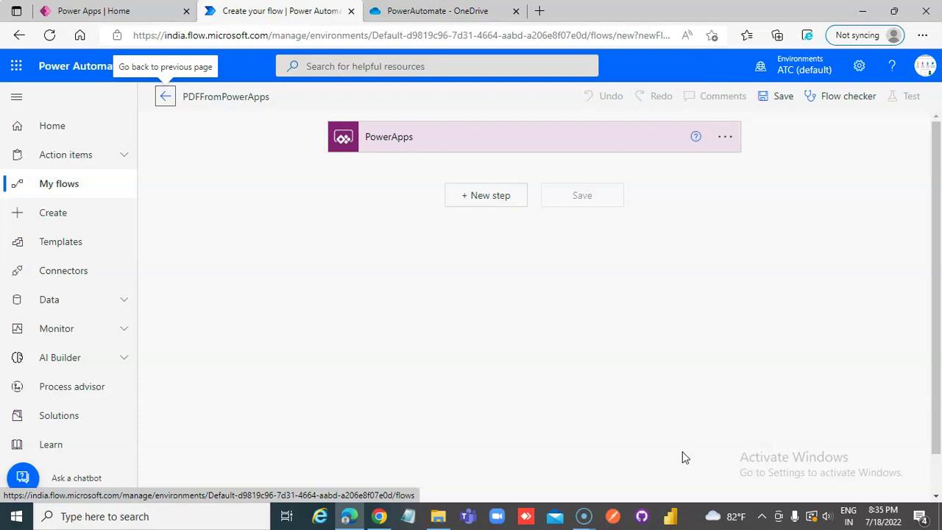
# Add an Initialize variable action after the PowerApps trigger
pyautogui.click(488, 196)
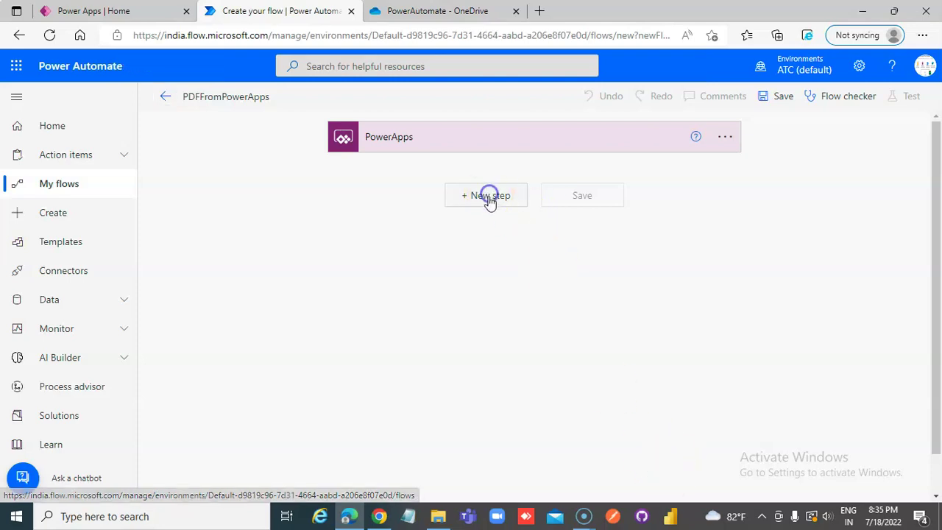
pyautogui.click(417, 231)
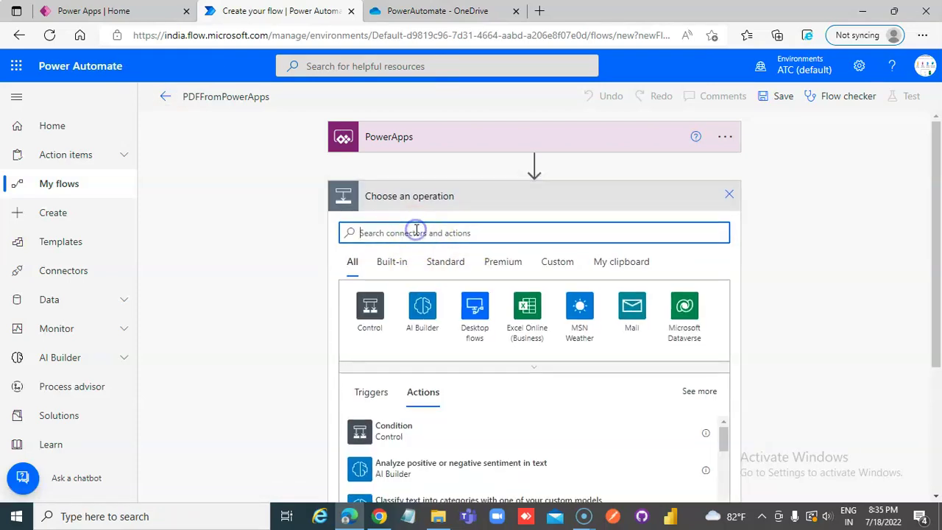
pyautogui.write('Initia')
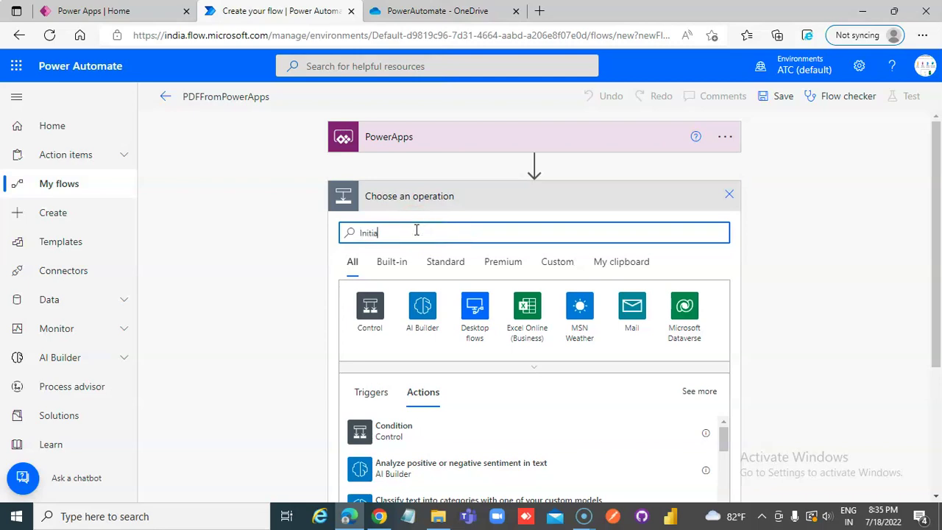
pyautogui.write('lizae')
pyautogui.click(406, 435)
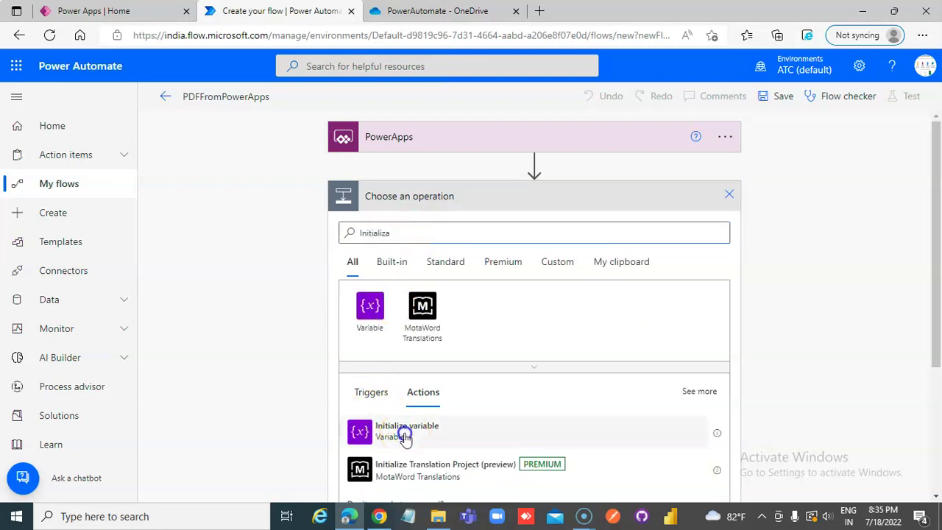
# Define the variable varHTML as a String whose value is Ask in PowerApps
pyautogui.click(488, 228)
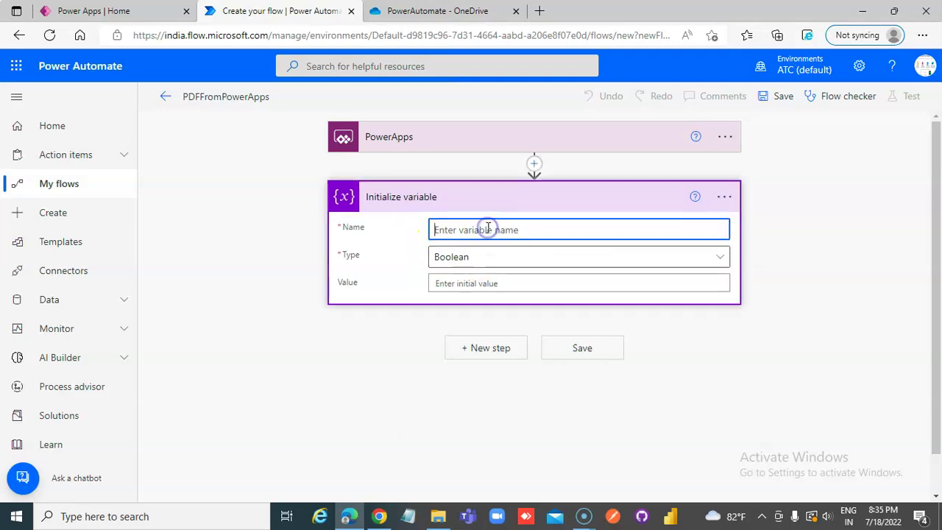
pyautogui.write('varHTML')
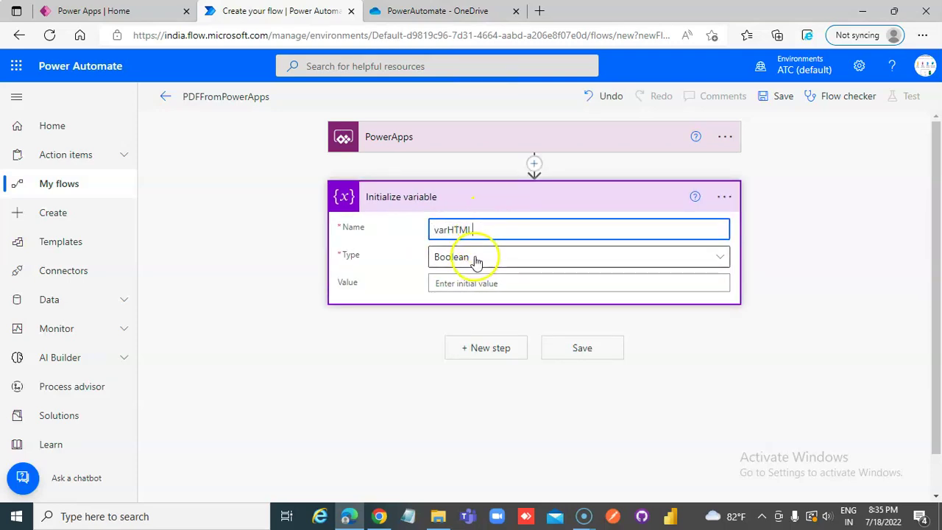
pyautogui.click(473, 257)
pyautogui.click(468, 450)
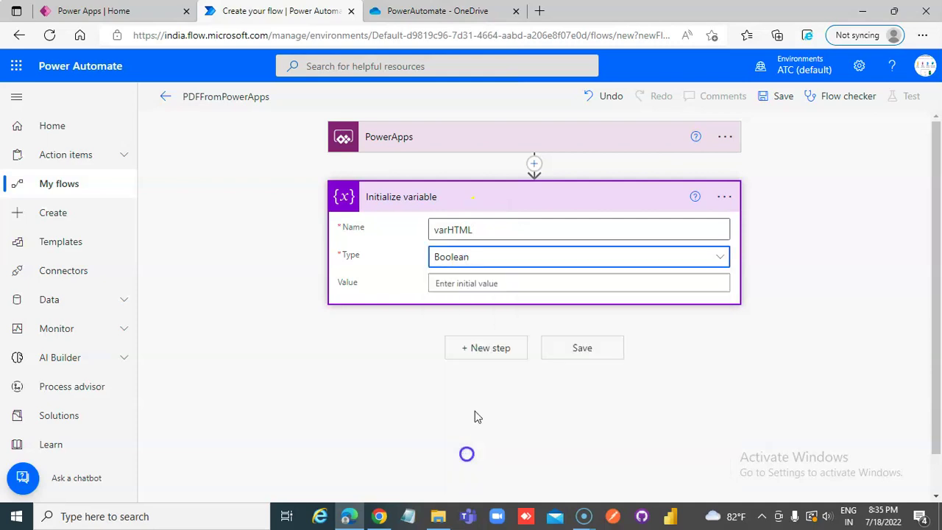
pyautogui.click(483, 283)
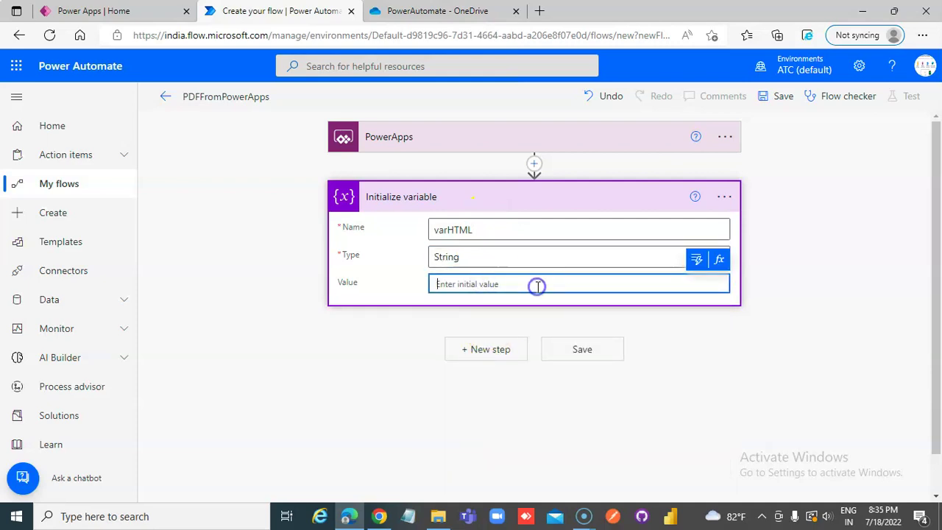
pyautogui.click(696, 267)
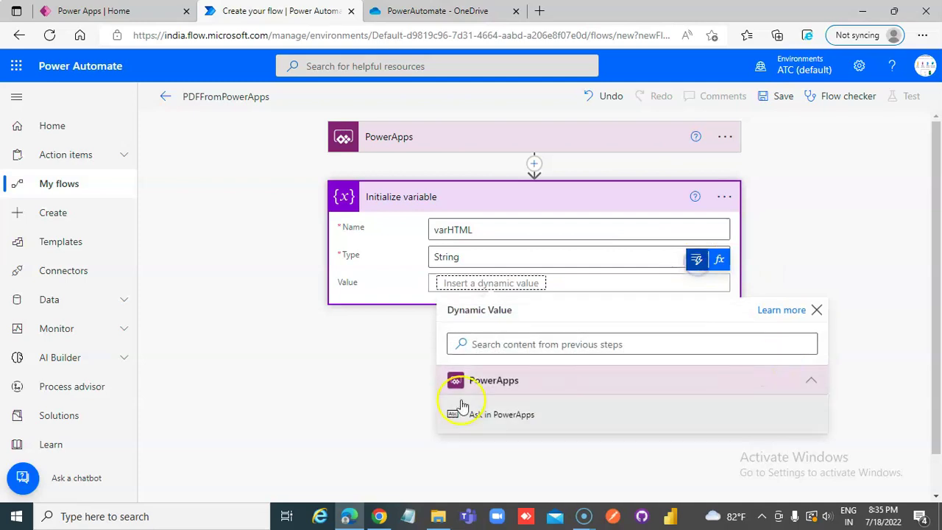
pyautogui.click(497, 417)
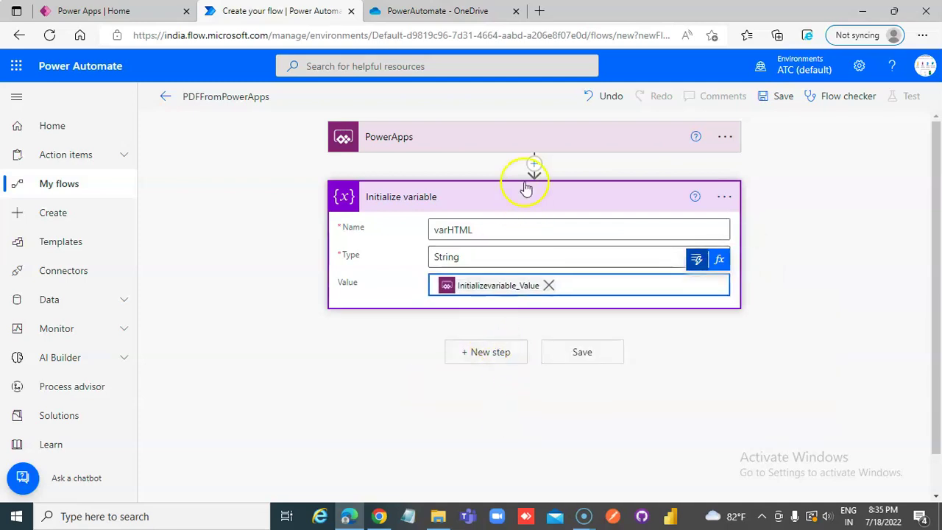
pyautogui.click(515, 351)
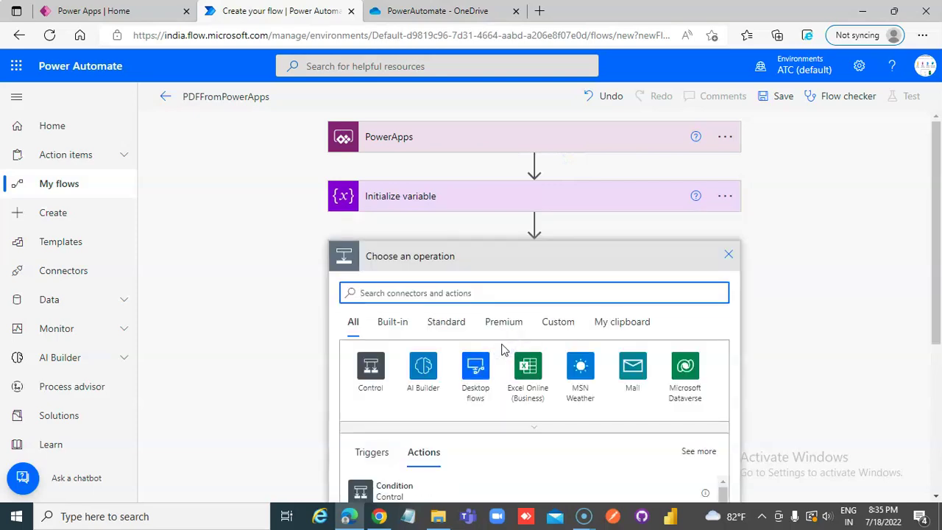
# Add a second Initialize variable action defining String variable varFileName
pyautogui.click(454, 293)
pyautogui.write('Initi')
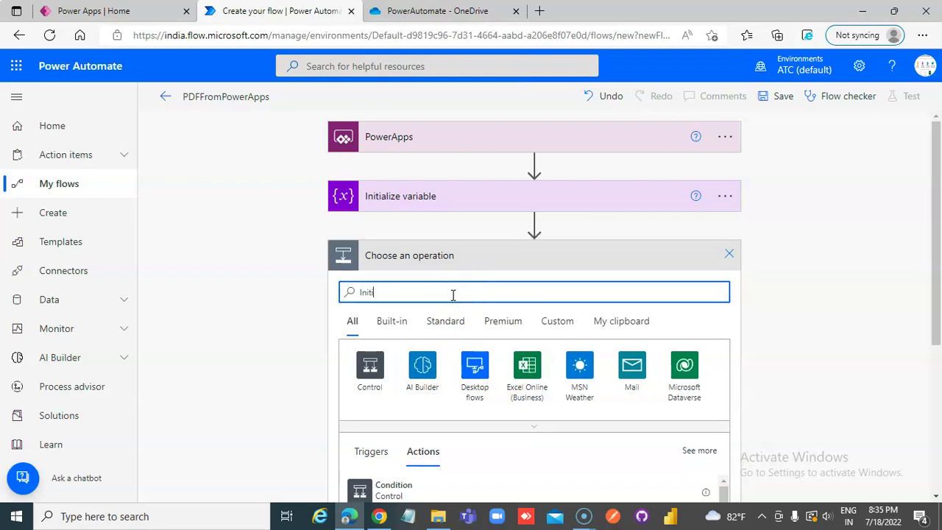
pyautogui.write('alize')
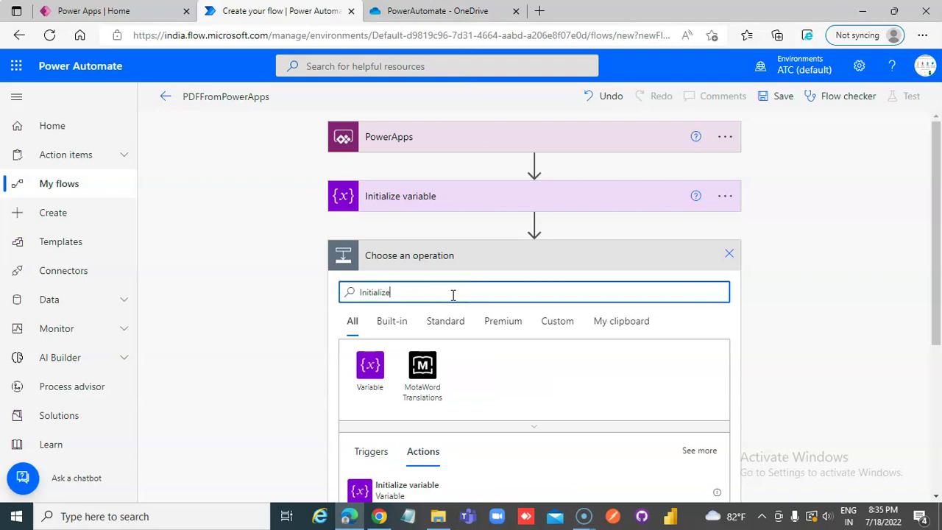
pyautogui.click(390, 492)
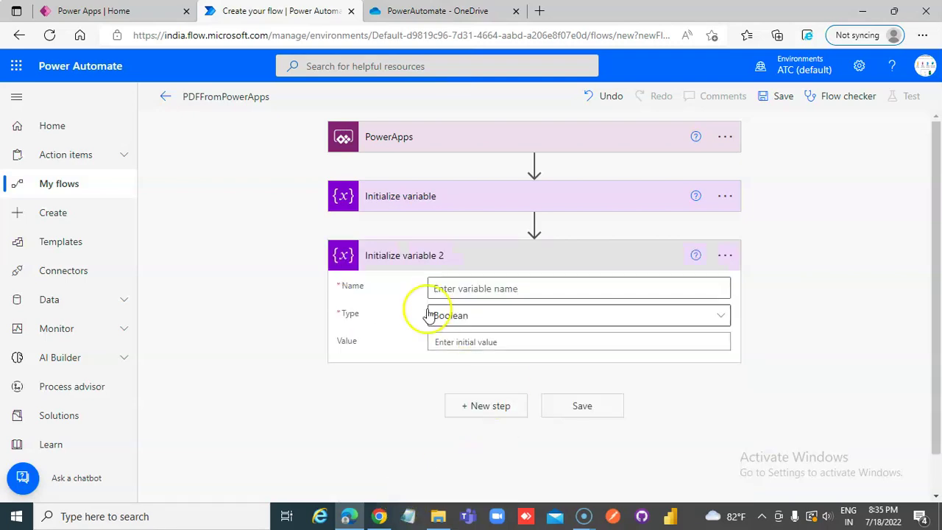
pyautogui.click(467, 290)
pyautogui.write('var')
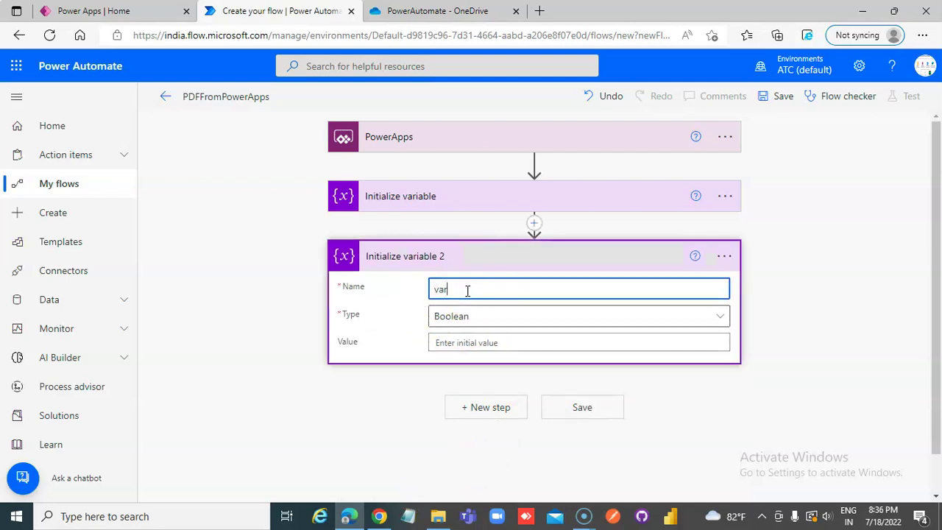
pyautogui.write('FileName')
pyautogui.click(457, 316)
pyautogui.click(452, 281)
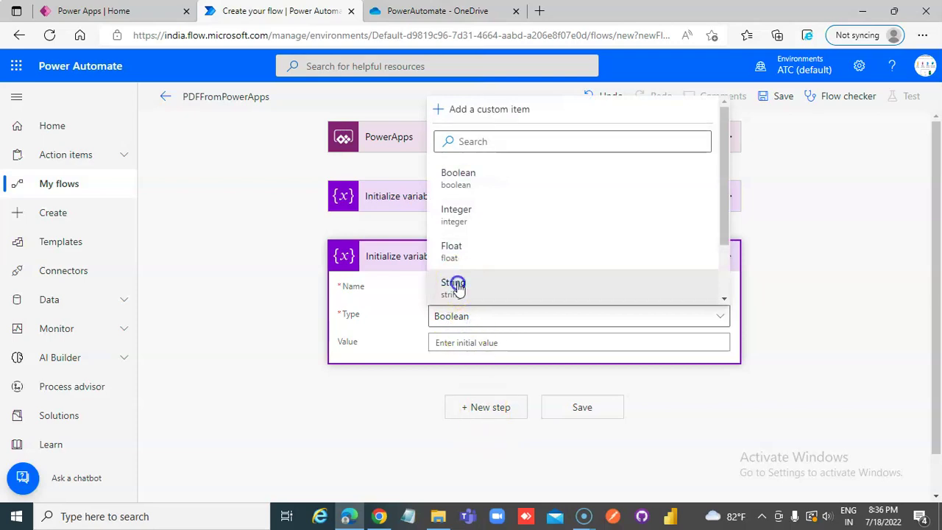
# Set varFileName's value to the expression gudi()
pyautogui.click(477, 340)
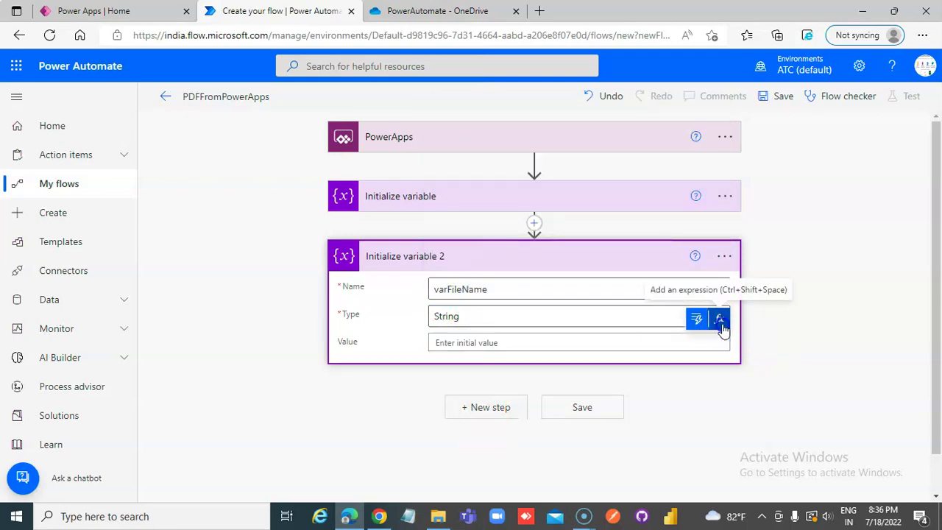
pyautogui.click(720, 319)
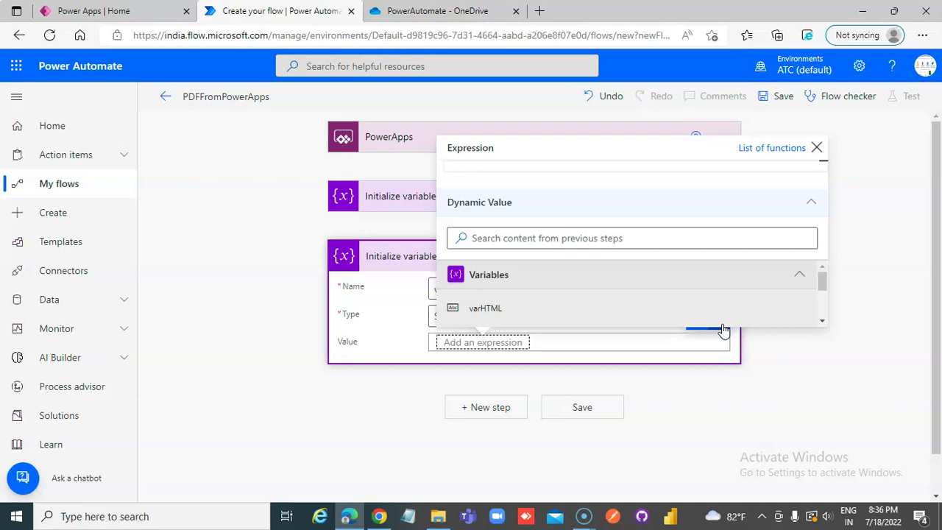
pyautogui.click(819, 148)
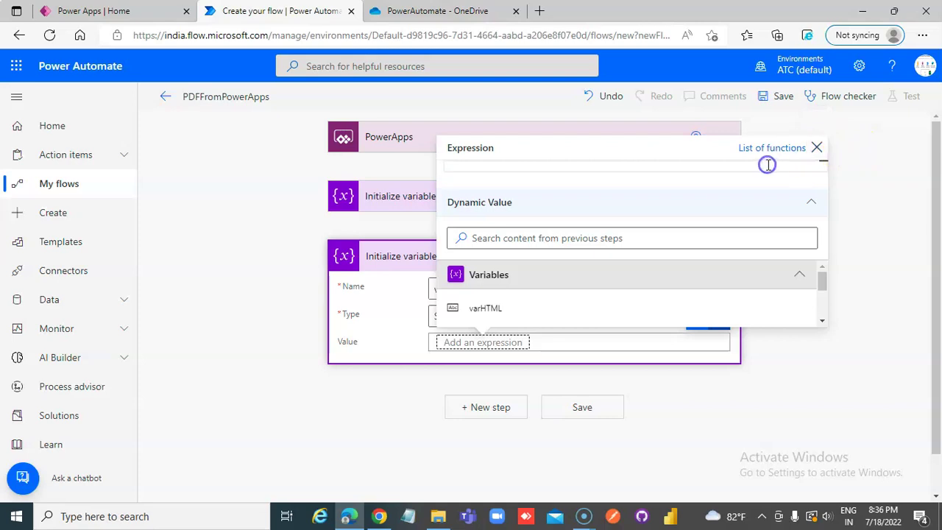
pyautogui.write('gudi(')
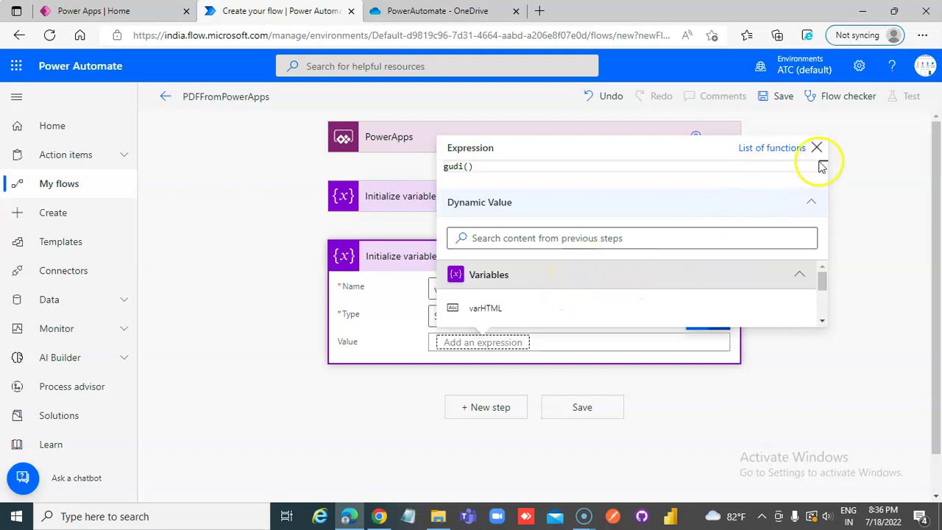
pyautogui.click(501, 341)
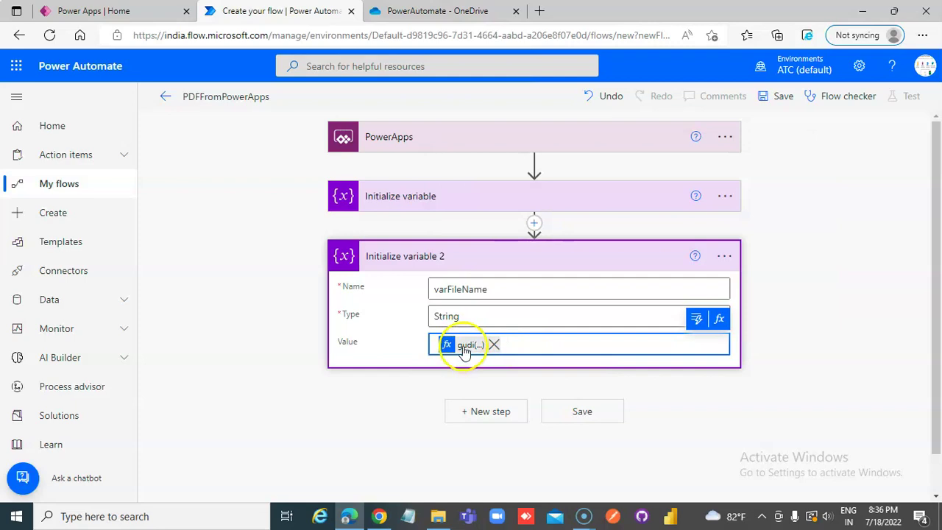
# Replace varFileName's mistyped gudi() value with the guid() expression
pyautogui.click(464, 348)
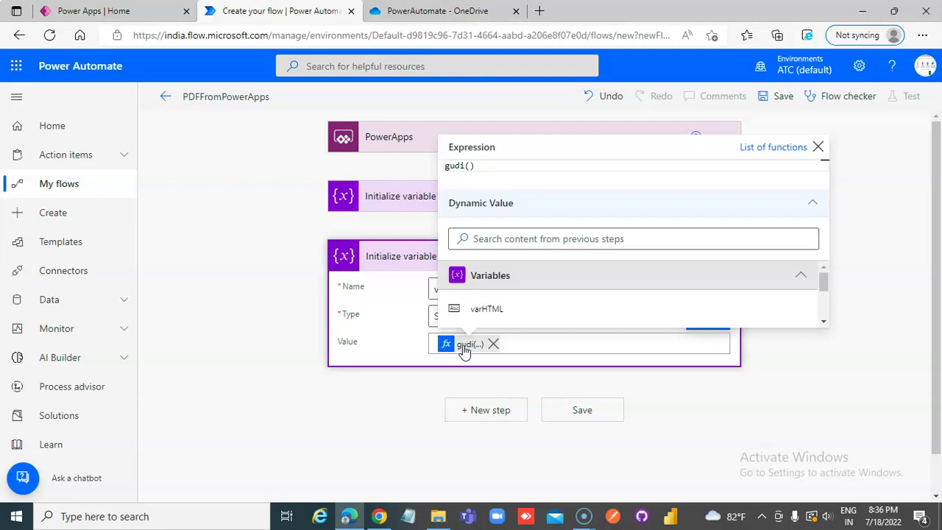
pyautogui.click(495, 344)
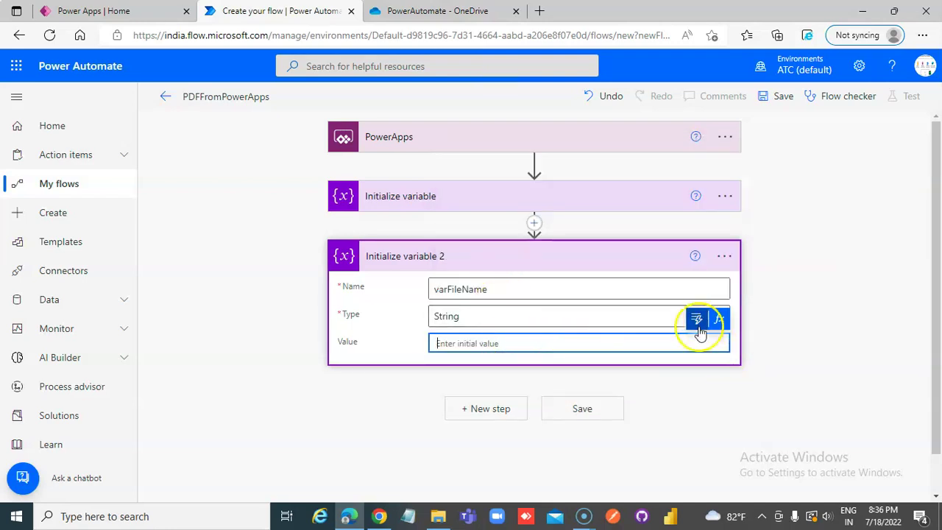
pyautogui.click(699, 318)
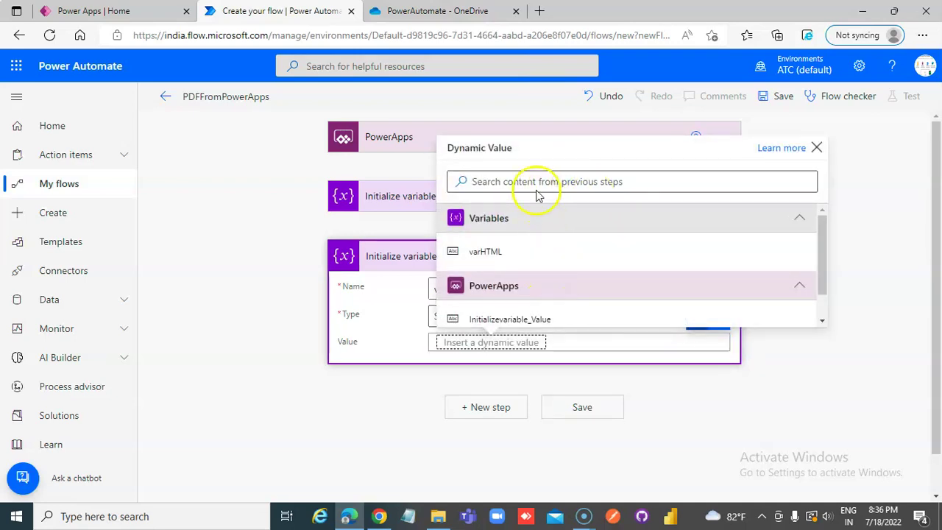
pyautogui.click(815, 148)
pyautogui.click(717, 319)
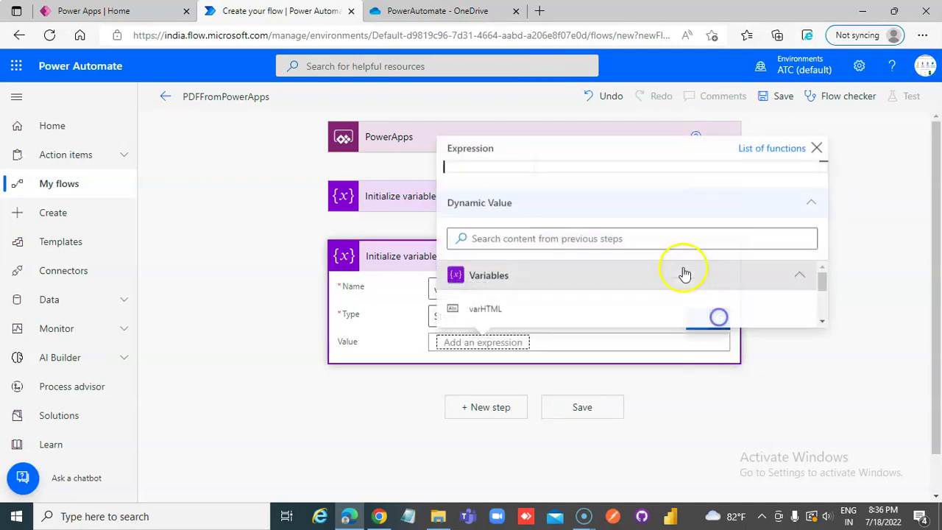
pyautogui.click(552, 168)
pyautogui.write('guid()')
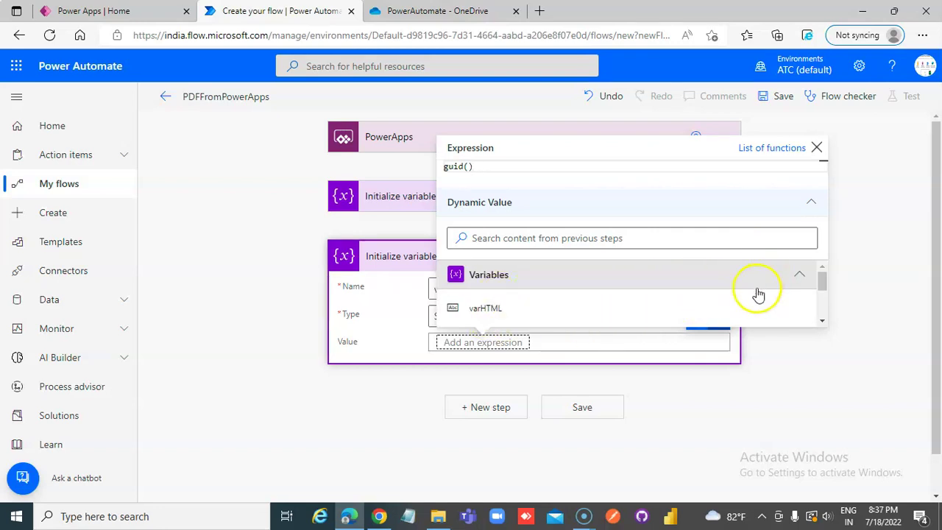
pyautogui.press('Return')
pyautogui.click(558, 342)
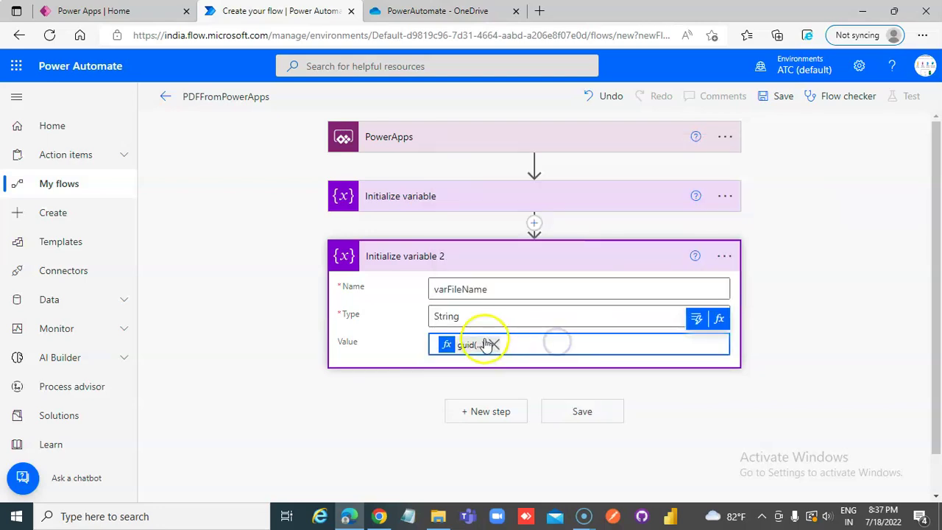
pyautogui.click(456, 346)
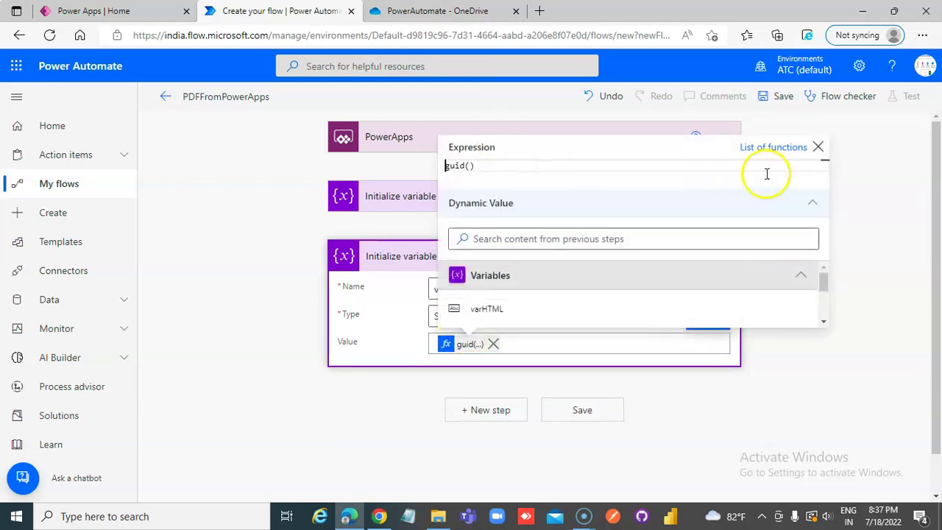
pyautogui.click(819, 148)
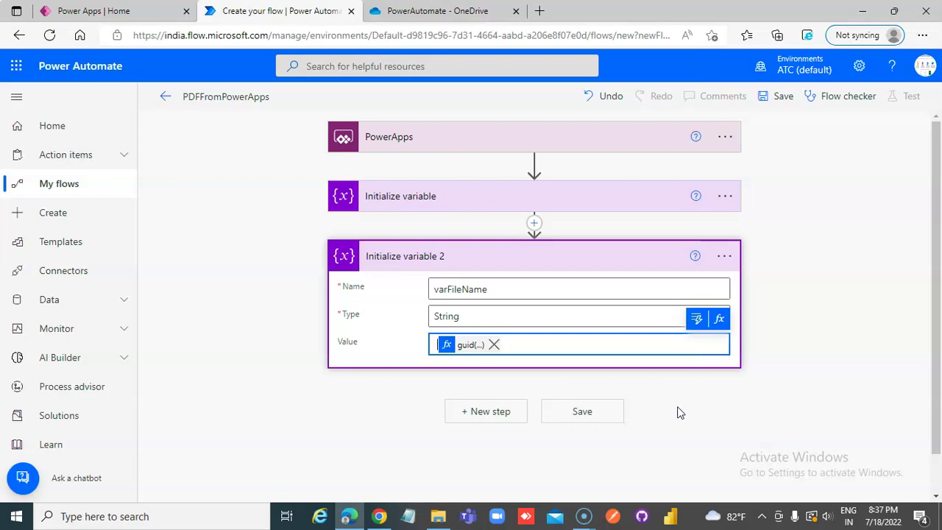
# Retitle the first variable step Initialize HTML
pyautogui.click(484, 412)
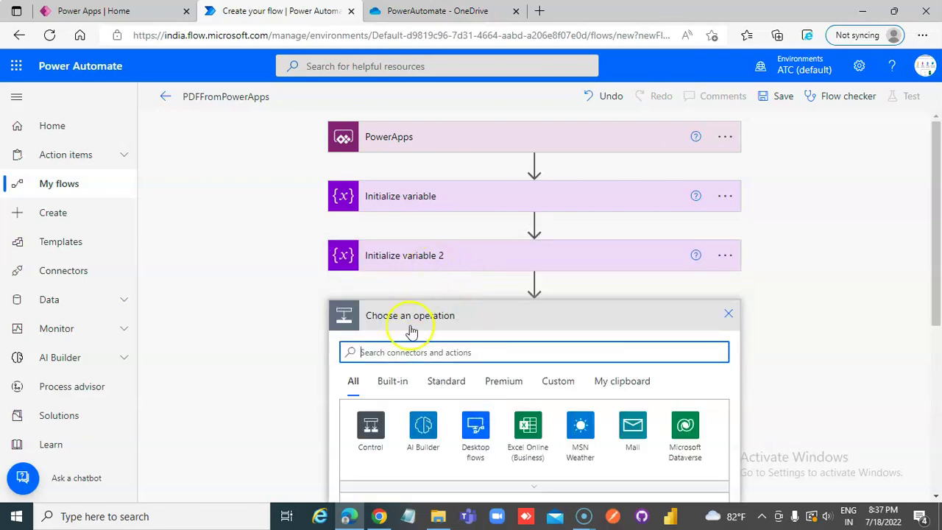
pyautogui.click(477, 198)
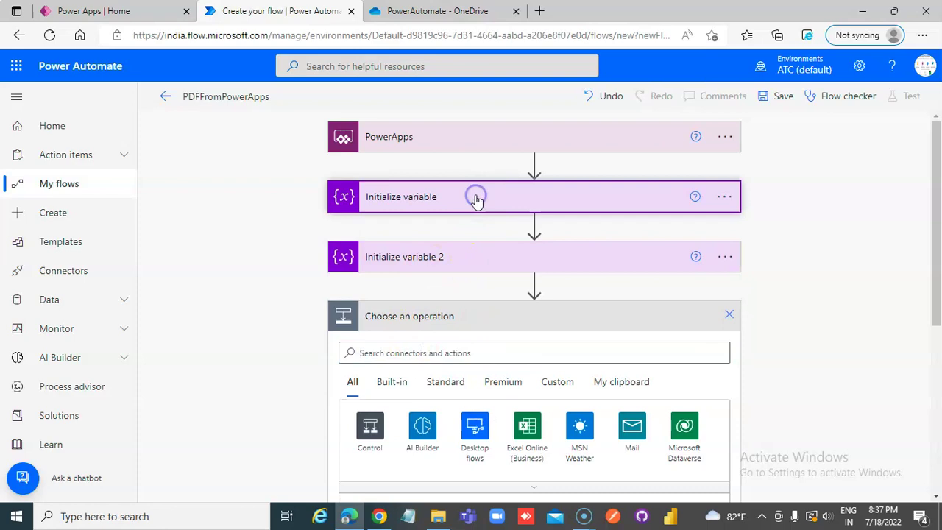
pyautogui.click(725, 196)
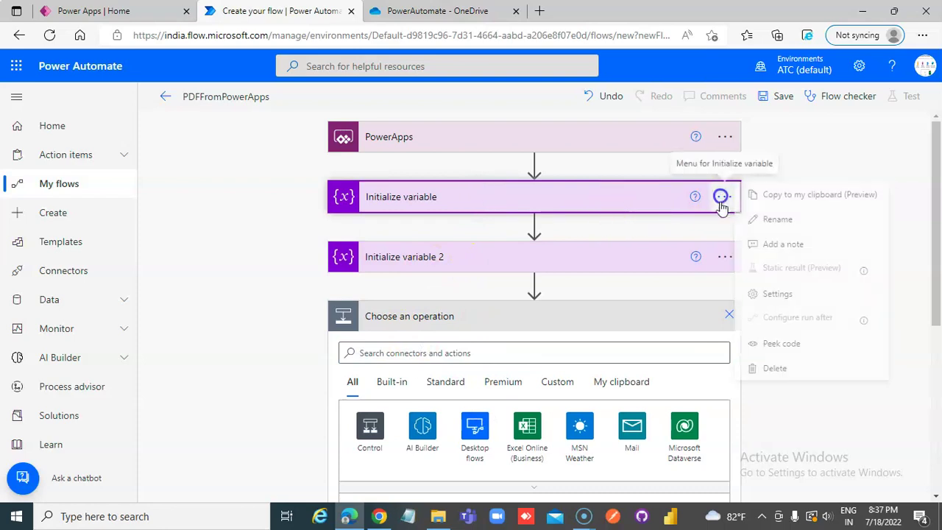
pyautogui.click(808, 230)
pyautogui.click(460, 197)
pyautogui.press('BackSpace')
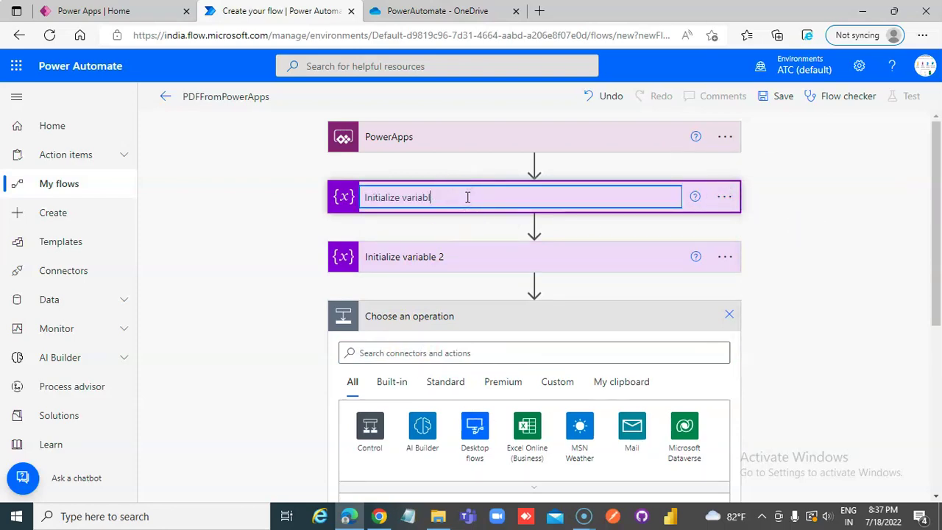
pyautogui.write('HTML')
pyautogui.click(444, 265)
# Retitle the second variable step Initialize FileName
pyautogui.click(724, 259)
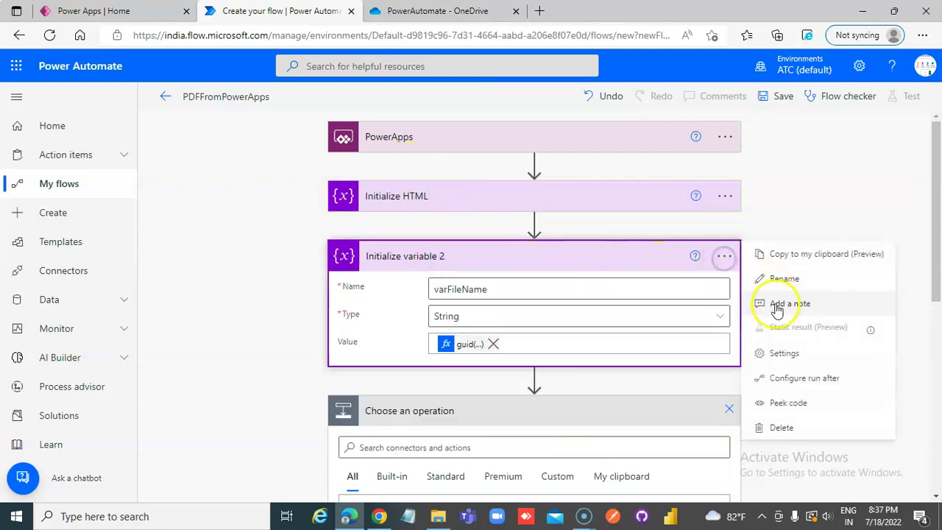
pyautogui.click(780, 284)
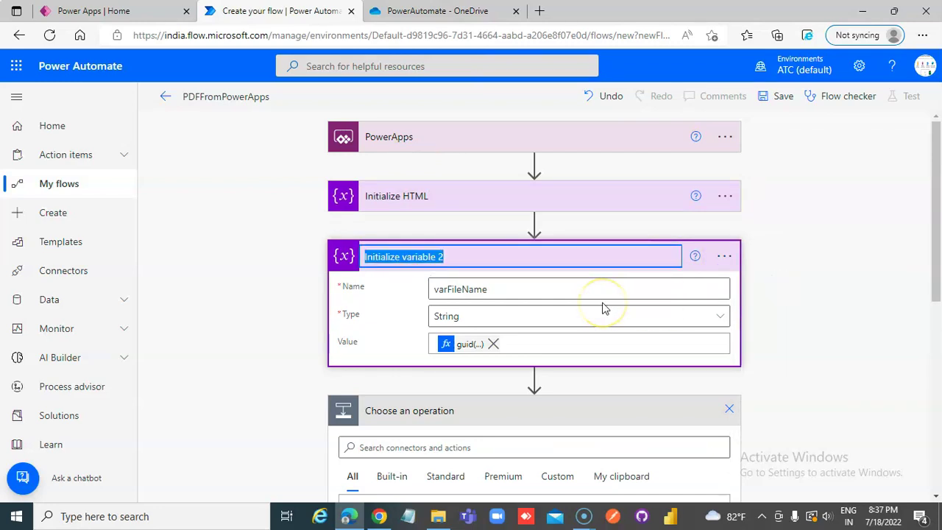
pyautogui.press('End')
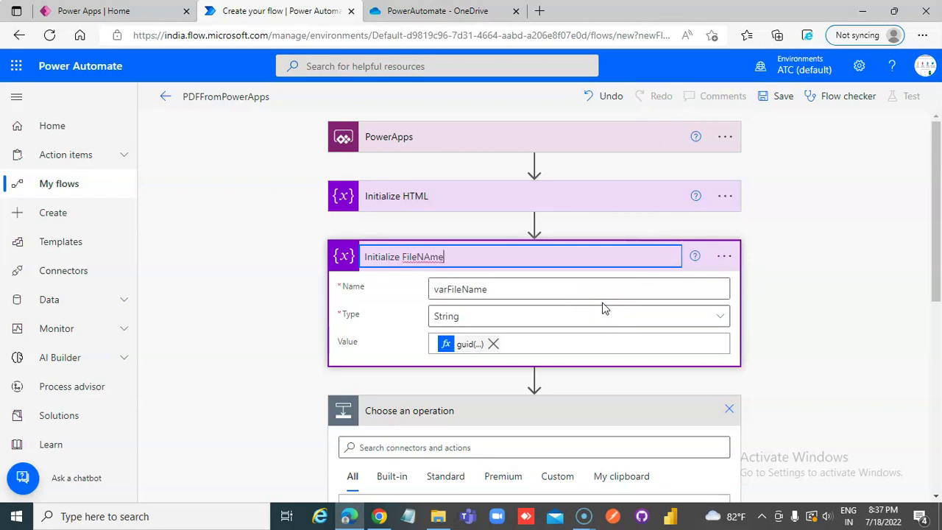
pyautogui.write('Na')
pyautogui.click(821, 381)
pyautogui.scroll(-3, 753, 353)
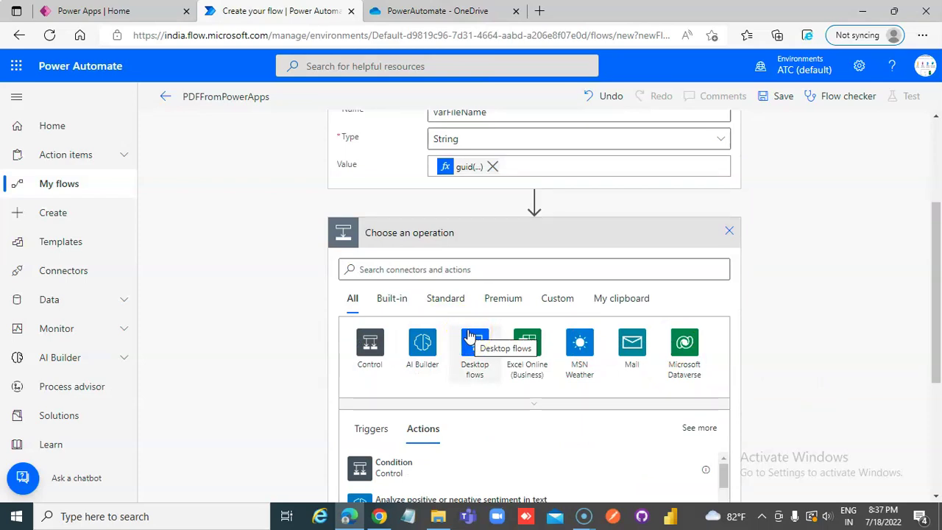
# Add a OneDrive for Business Create file action after Initialize FileName
pyautogui.click(430, 271)
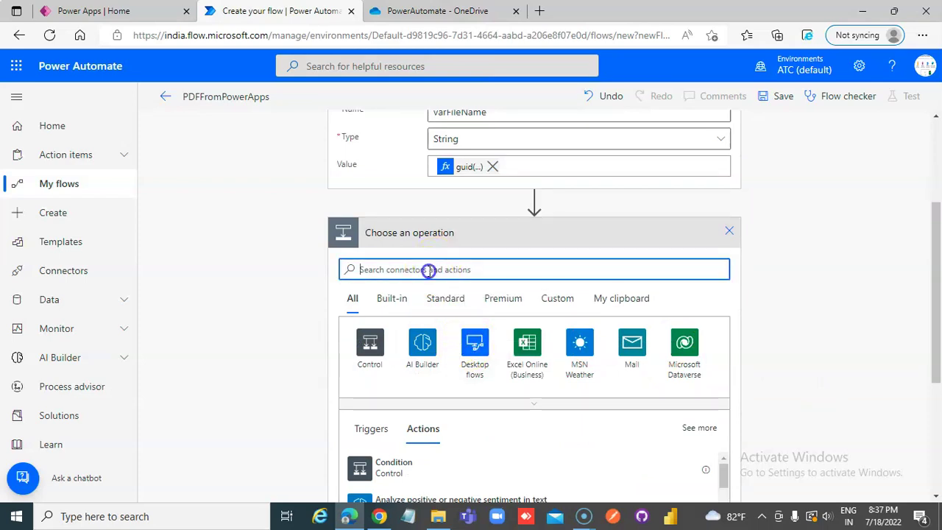
pyautogui.scroll(1, 429, 269)
pyautogui.click(413, 326)
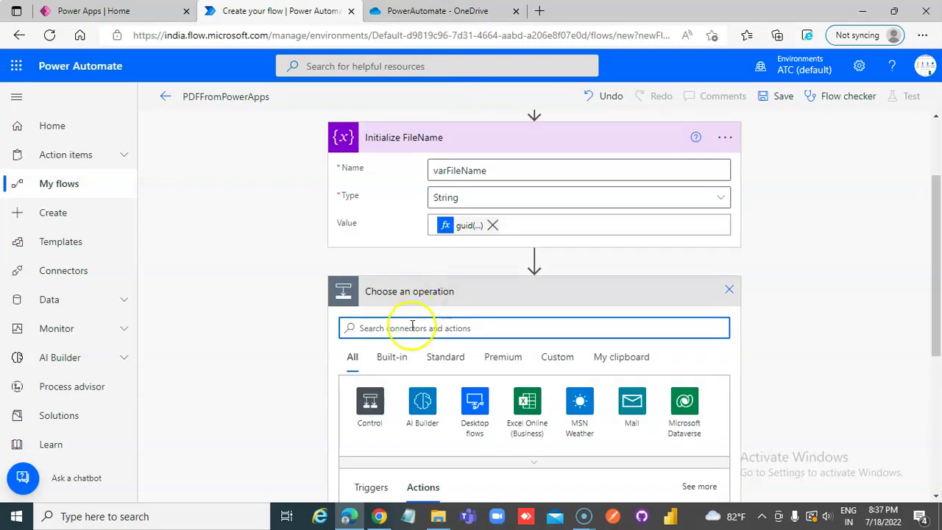
pyautogui.write('create file')
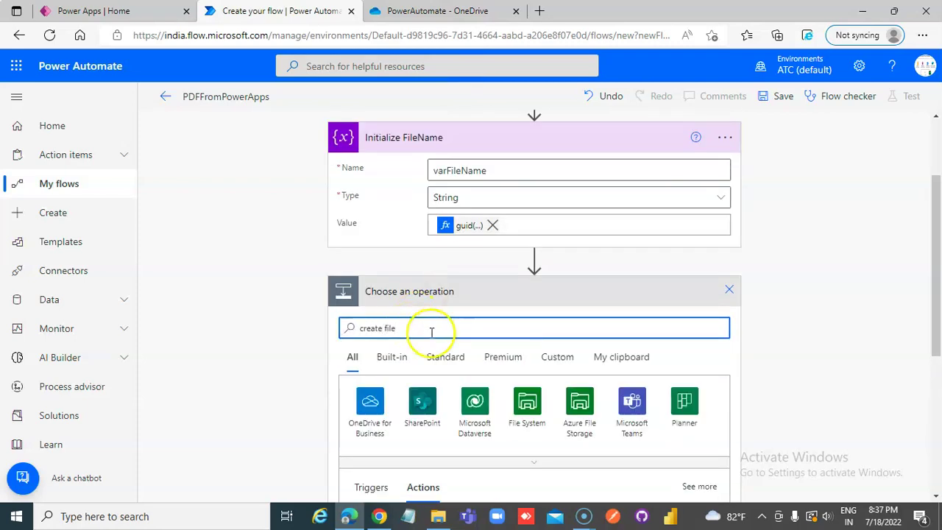
pyautogui.scroll(-2, 431, 328)
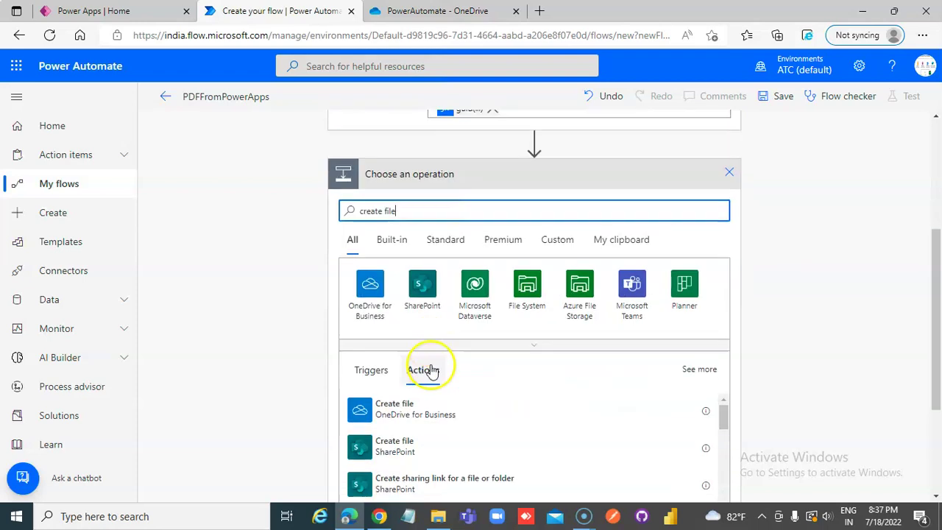
pyautogui.click(397, 413)
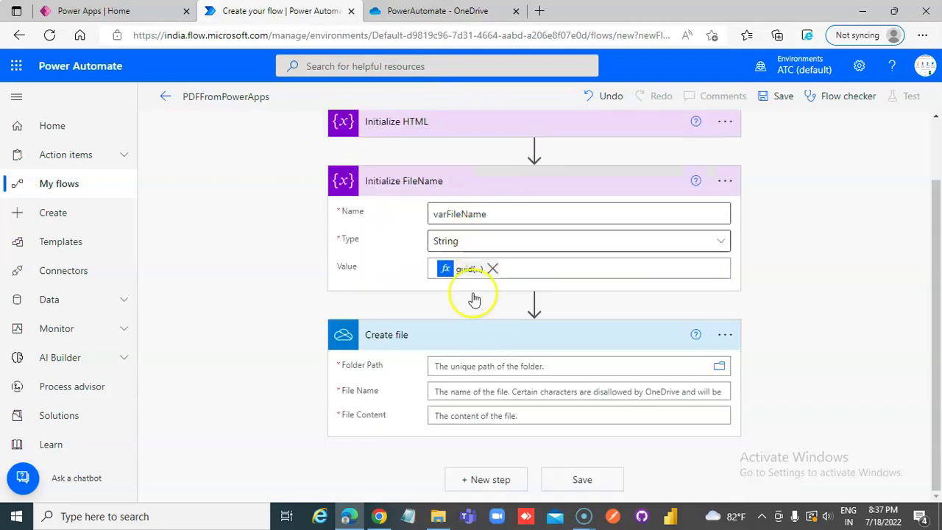
# Begin renaming the Create file step to Create HTML
pyautogui.click(449, 337)
pyautogui.click(725, 336)
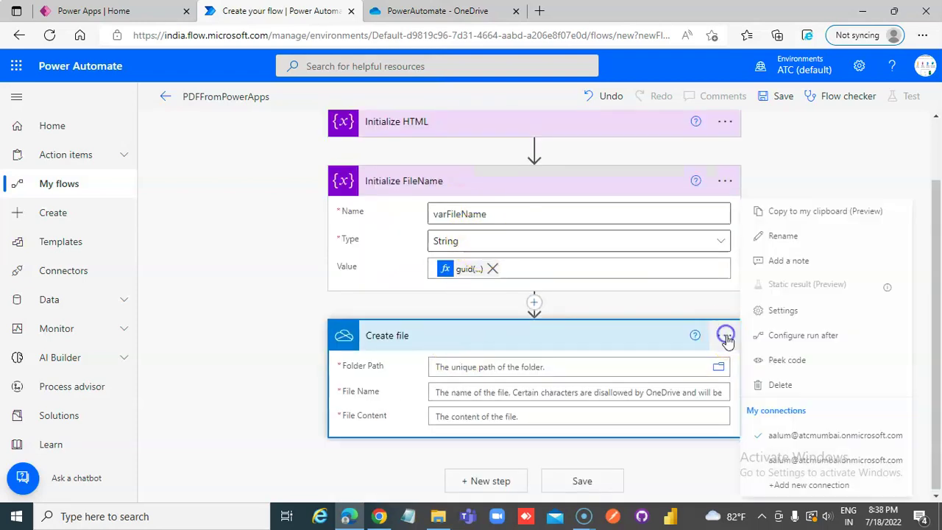
pyautogui.click(801, 245)
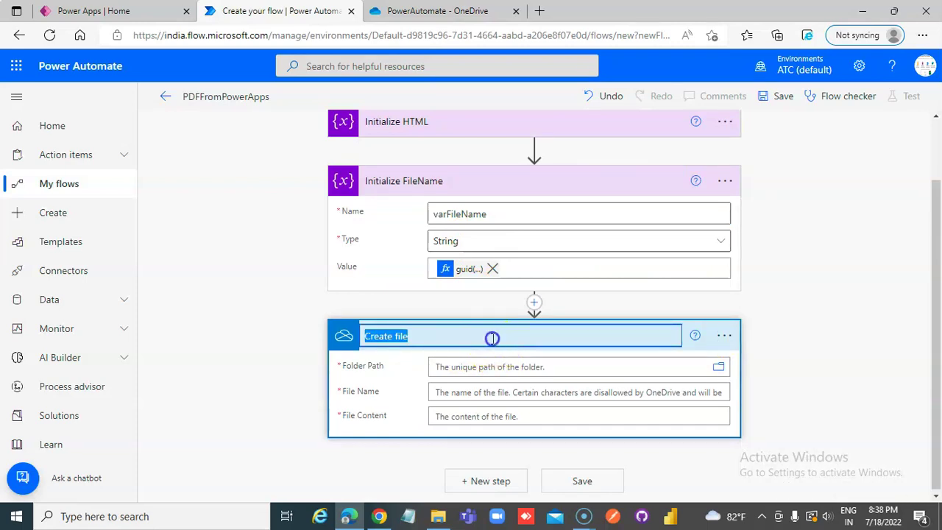
pyautogui.click(490, 338)
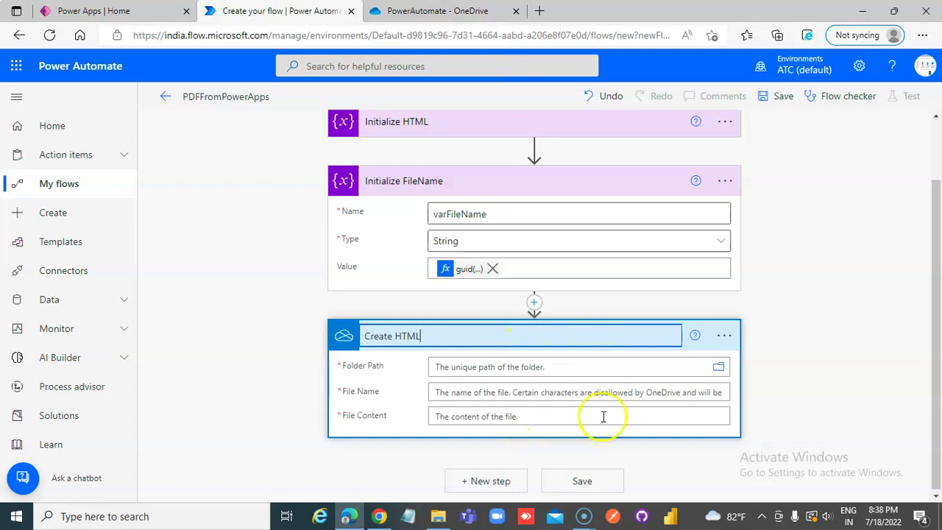
# Save the Create HTML title and set its Folder Path to /PowerAutomate
pyautogui.click(623, 366)
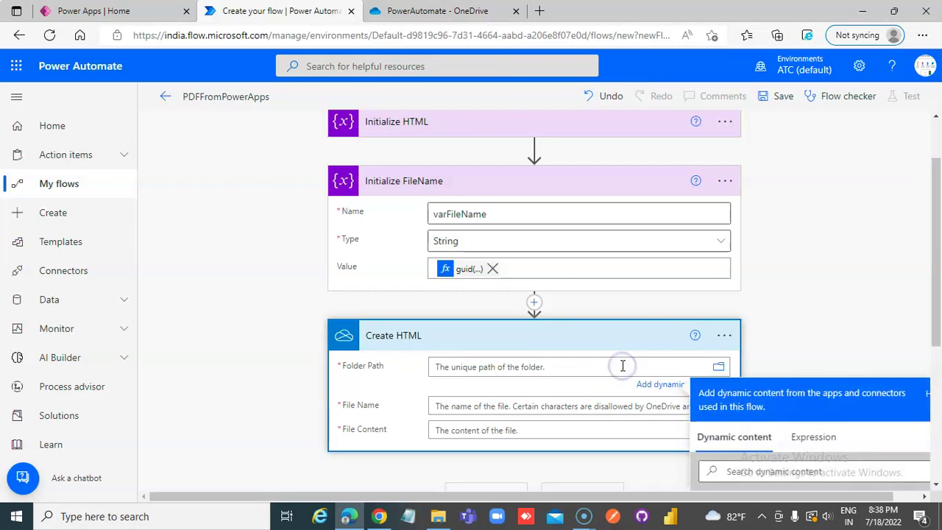
pyautogui.click(717, 368)
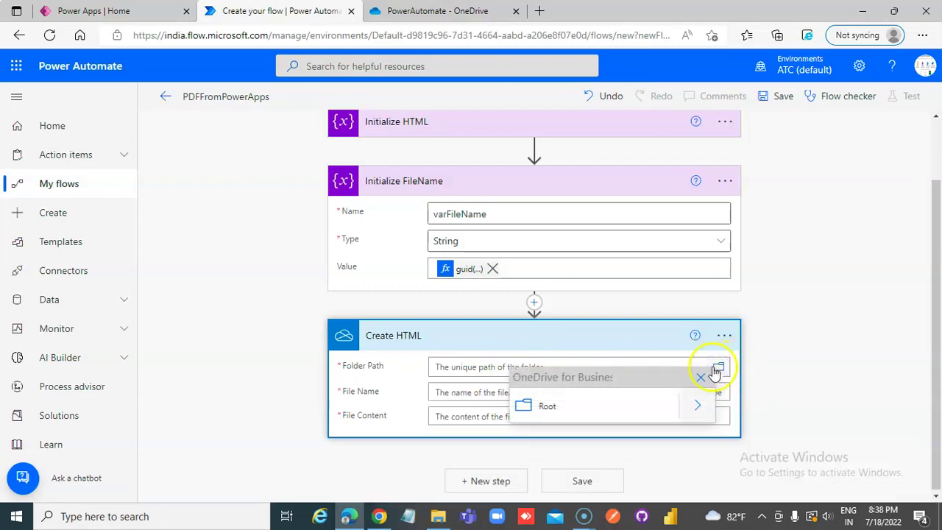
pyautogui.click(700, 408)
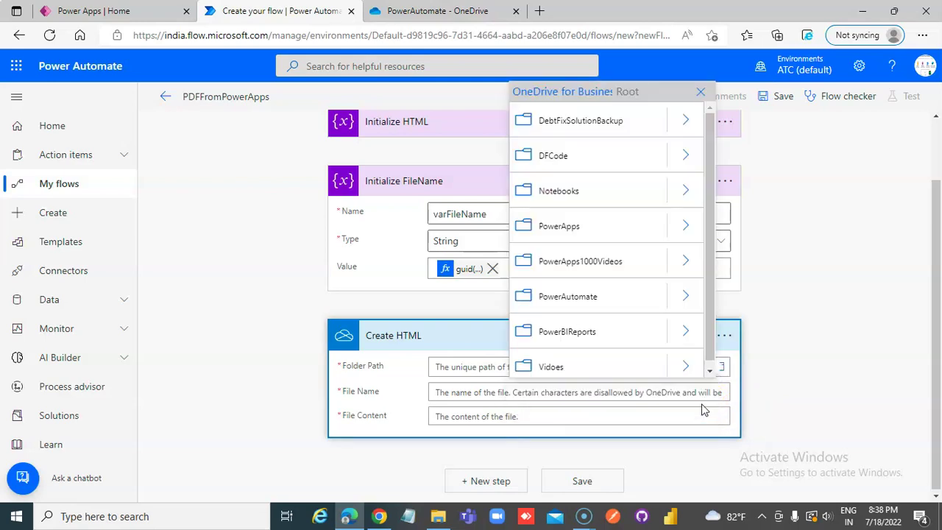
pyautogui.click(580, 307)
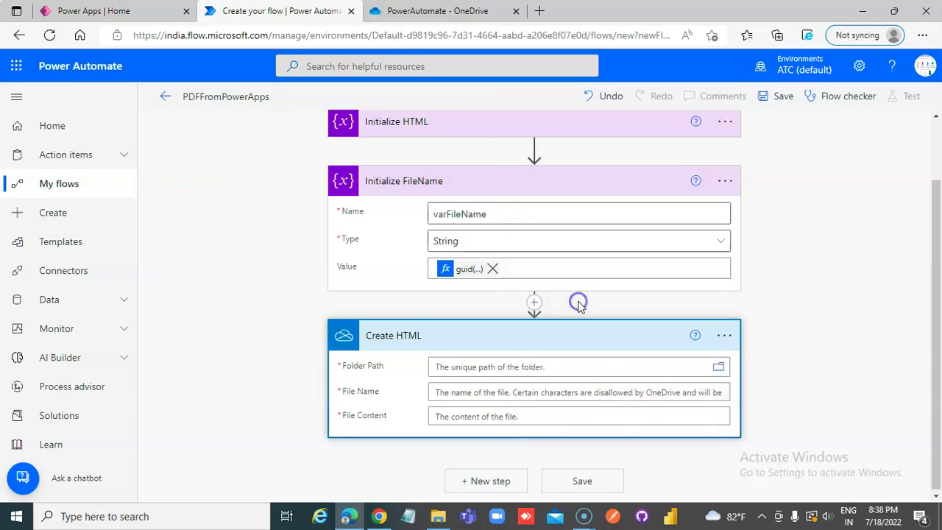
# Set File Name to the expression concat(variables('varHTML'),'.html')
pyautogui.click(527, 405)
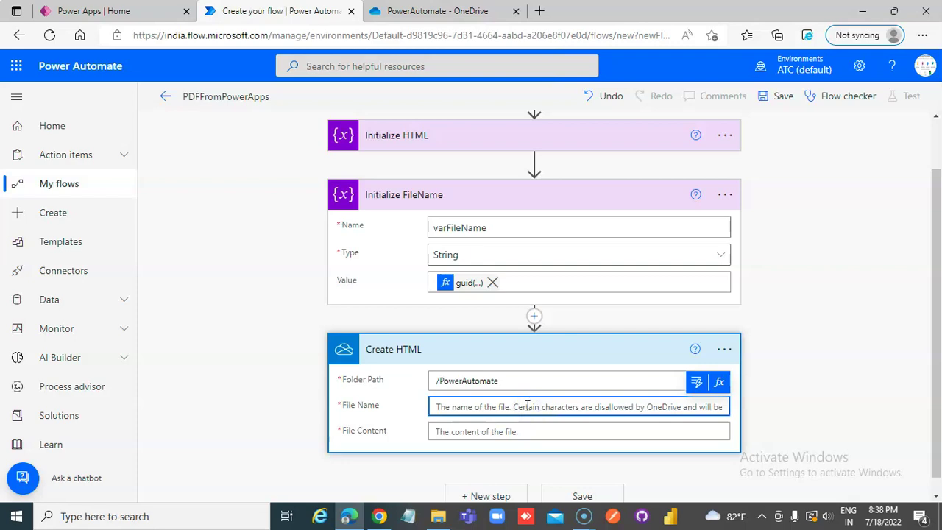
pyautogui.click(719, 383)
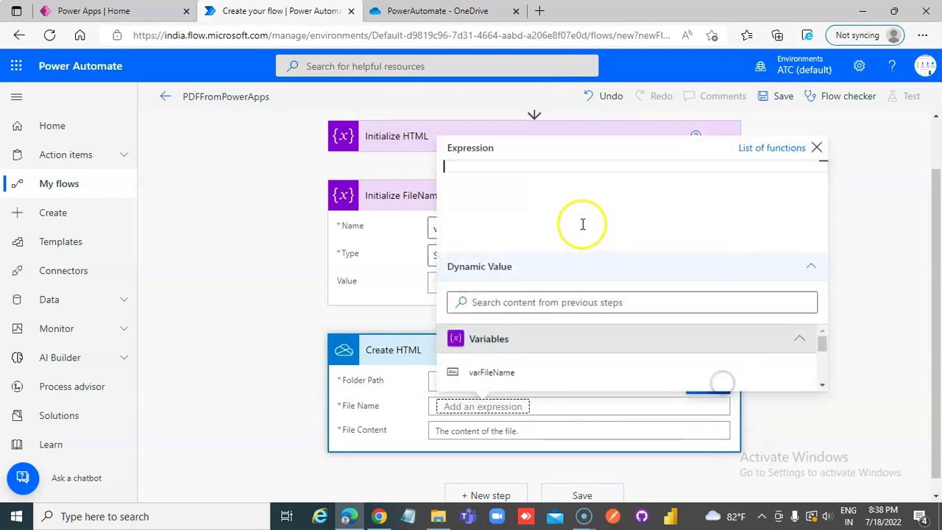
pyautogui.write('va')
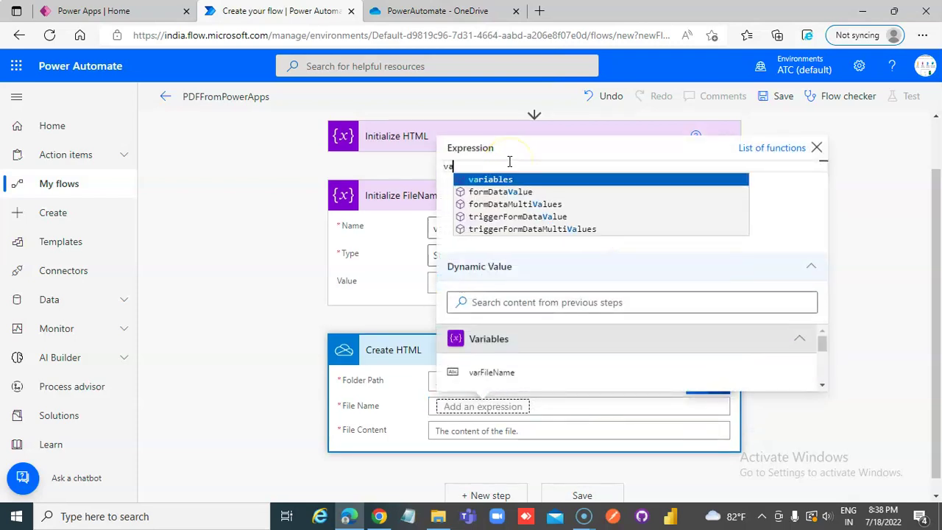
pyautogui.press('BackSpace')
pyautogui.press('BackSpace')
pyautogui.write('concat')
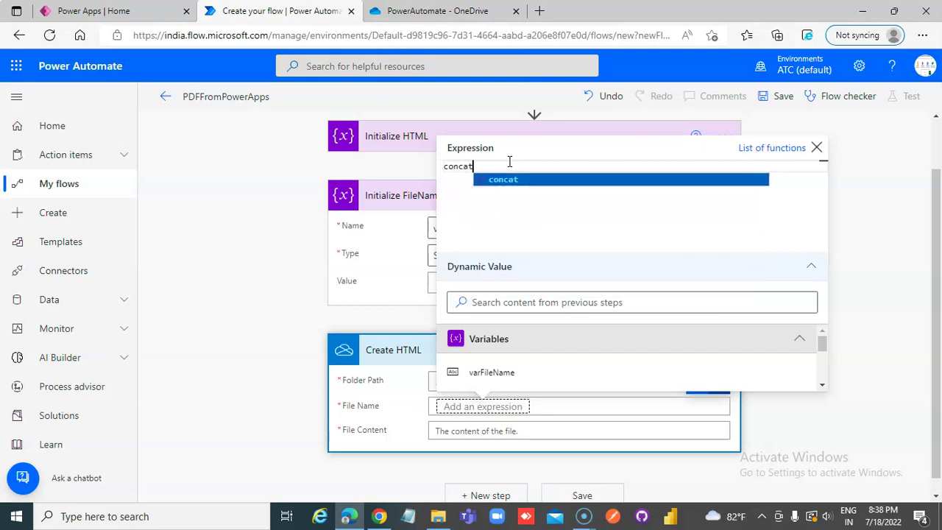
pyautogui.write('(')
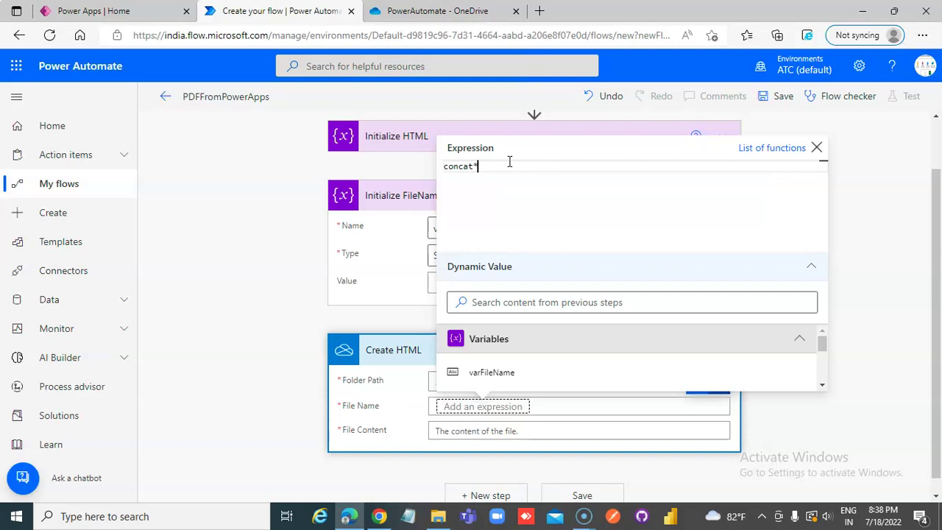
pyautogui.press('Right')
pyautogui.write('var')
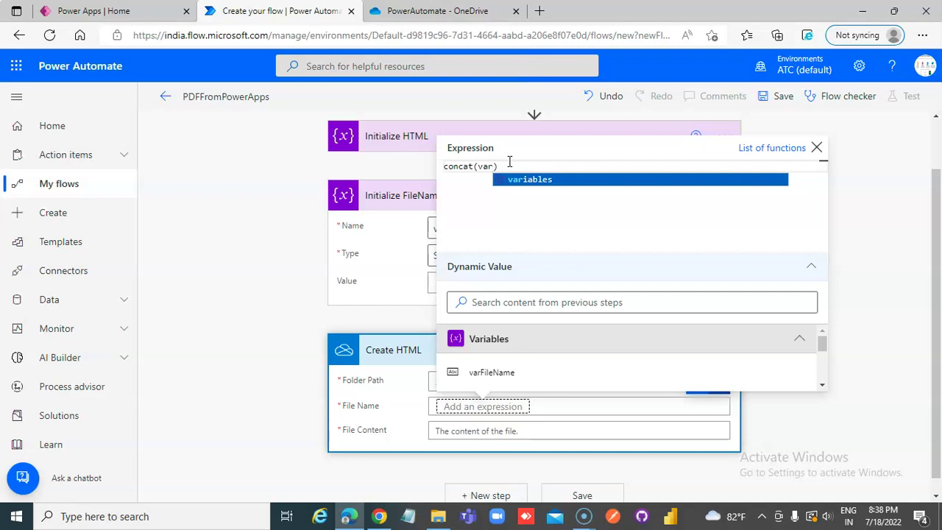
pyautogui.write('HT')
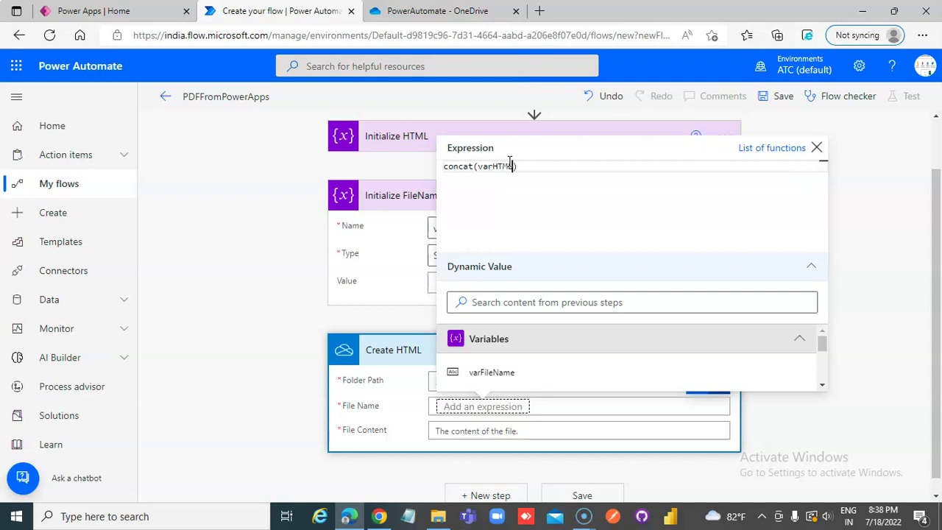
pyautogui.write('ML')
pyautogui.press('BackSpace')
pyautogui.press('BackSpace')
pyautogui.press('BackSpace')
pyautogui.press('BackSpace')
pyautogui.press('BackSpace')
pyautogui.press('BackSpace')
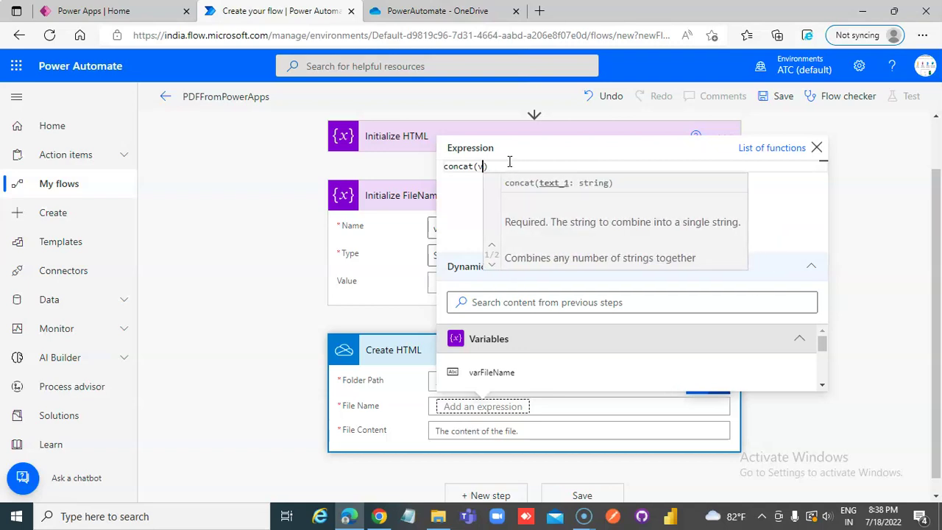
pyautogui.write('ar')
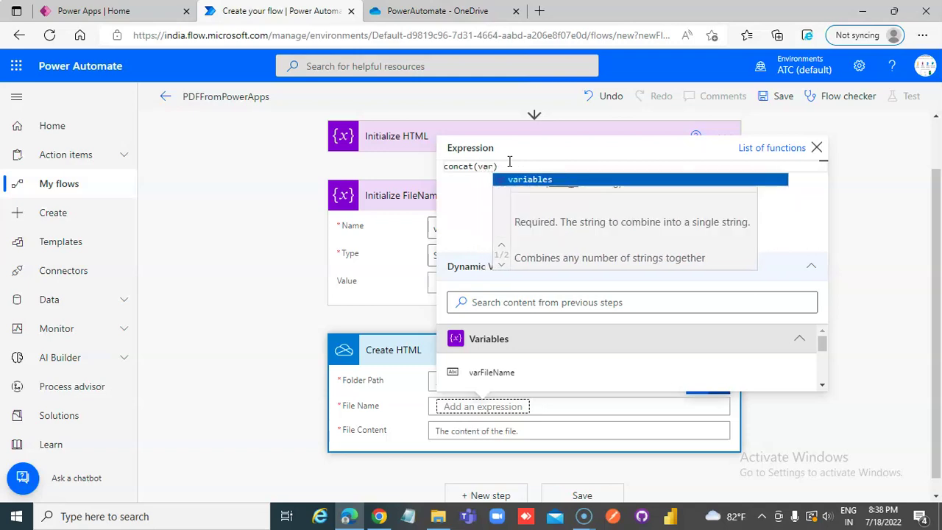
pyautogui.click(516, 180)
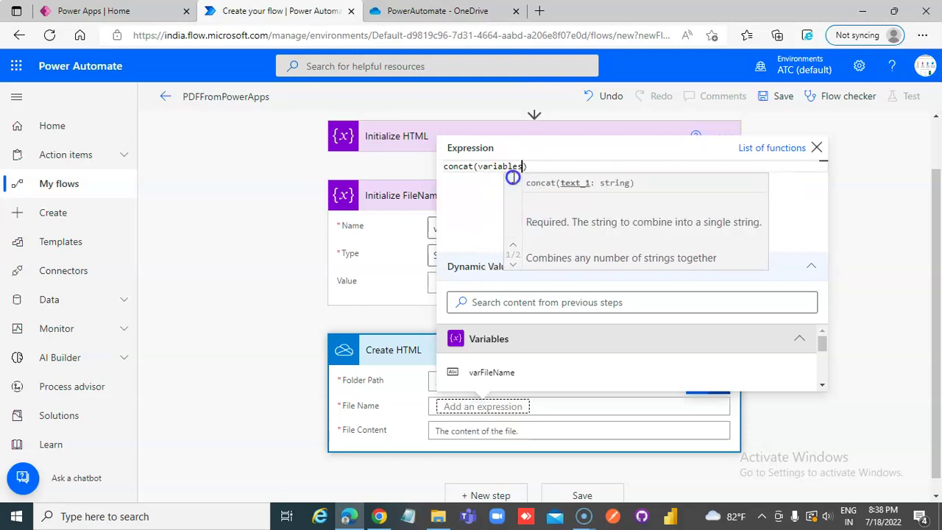
pyautogui.write('(')
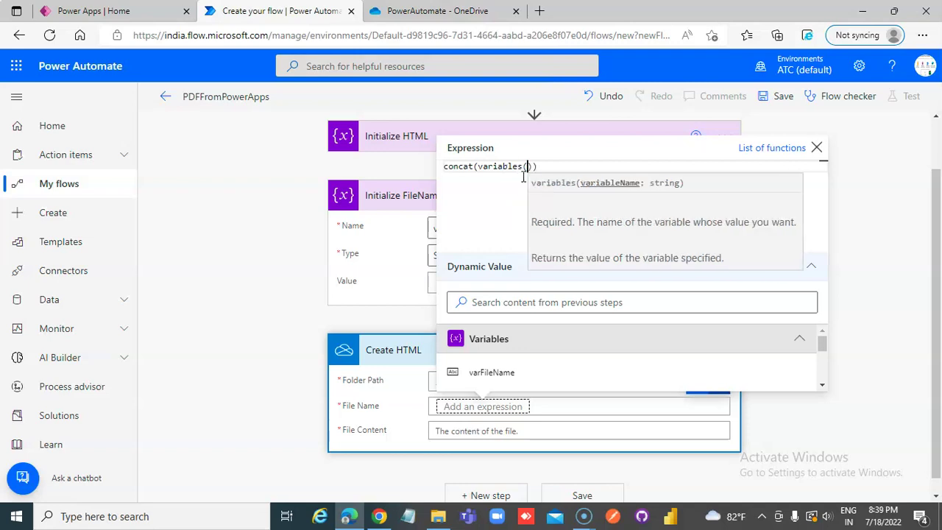
pyautogui.write("'varHTML")
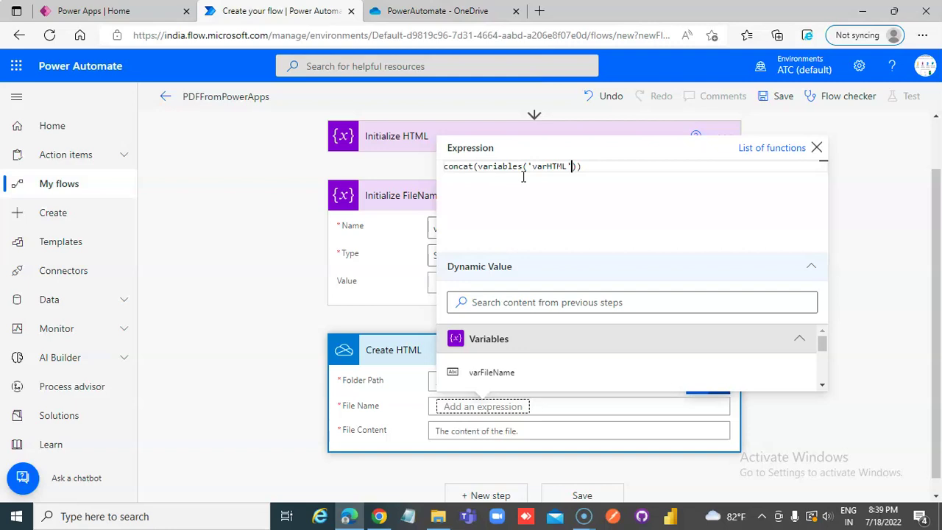
pyautogui.write("'.html'")
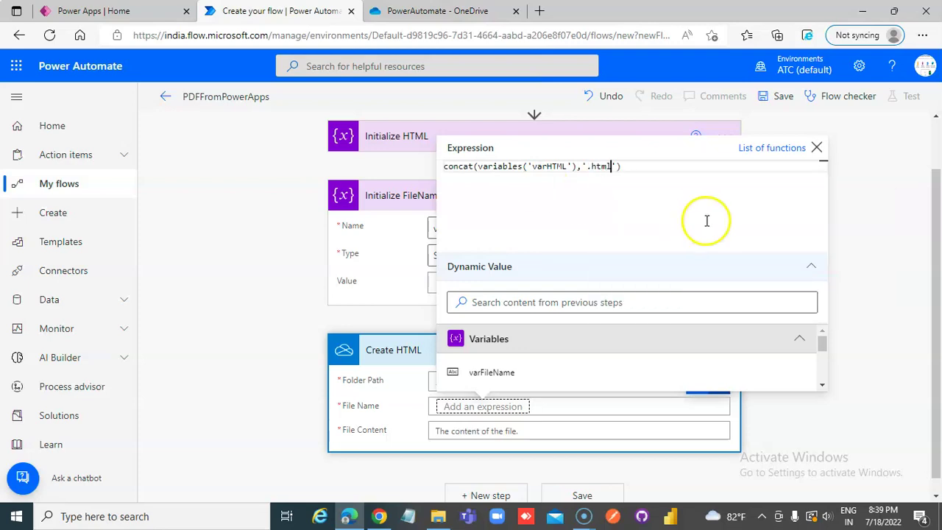
pyautogui.click(860, 165)
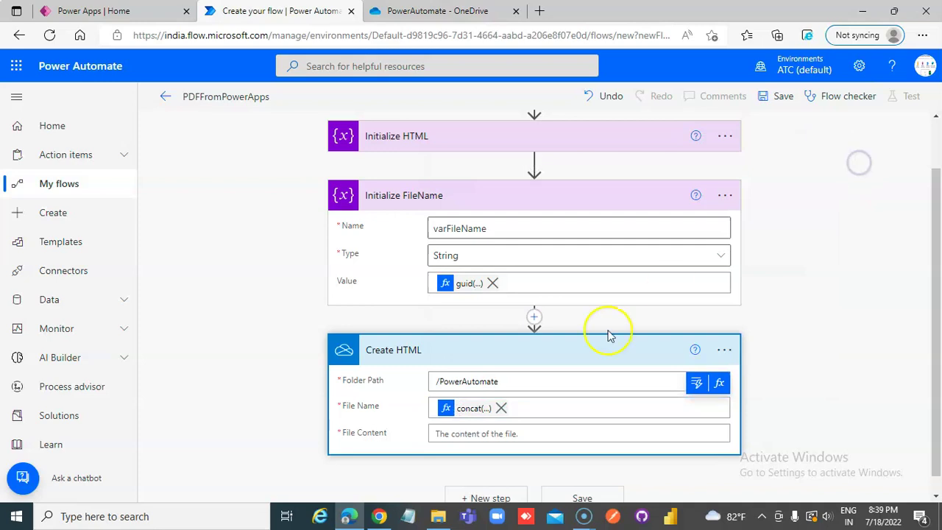
# Fill Create HTML's File Content with the varHTML variable from dynamic content
pyautogui.click(469, 433)
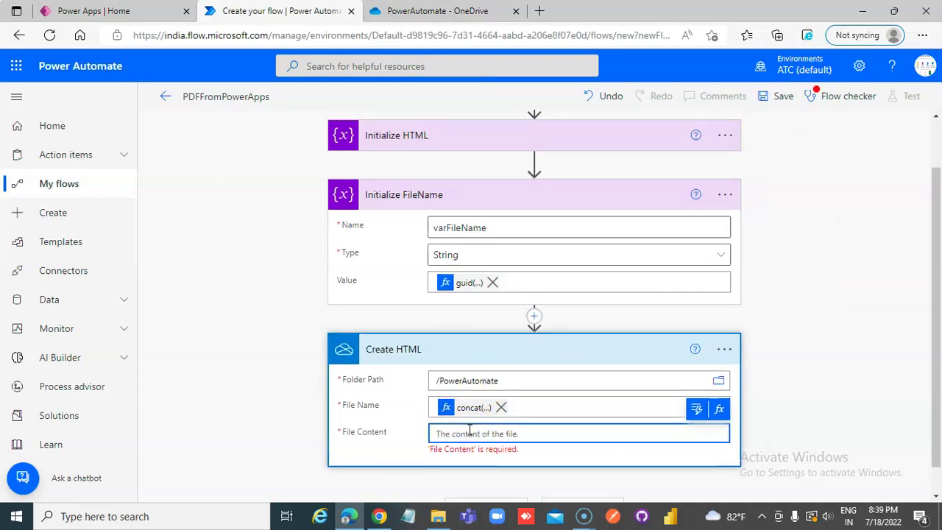
pyautogui.write('v')
pyautogui.press('BackSpace')
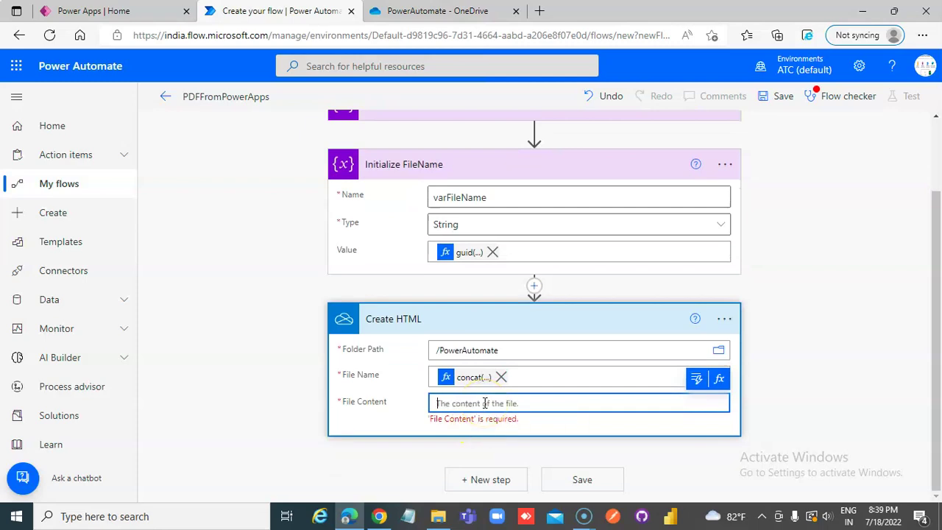
pyautogui.click(698, 379)
pyautogui.click(492, 292)
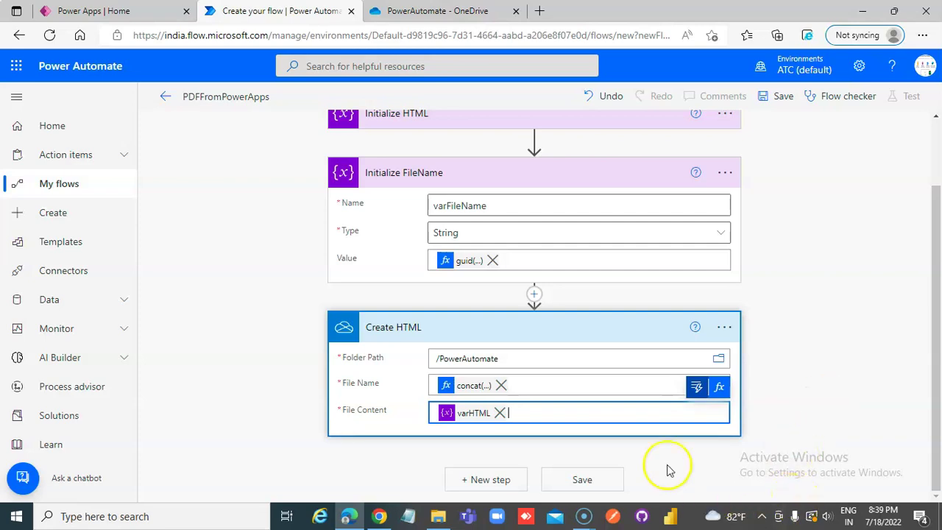
pyautogui.click(519, 480)
# Add a OneDrive for Business Convert file using path action with target type PDF
pyautogui.click(460, 330)
pyautogui.write('conve')
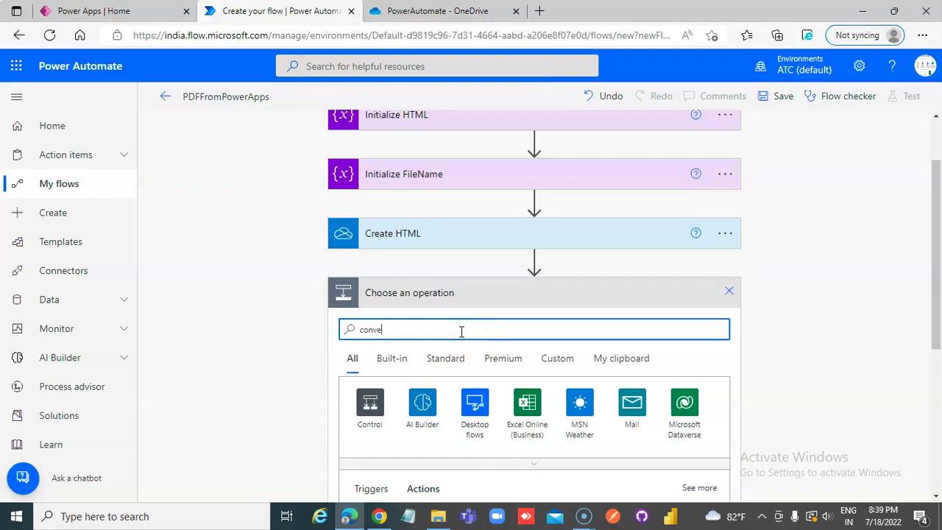
pyautogui.write('rt')
pyautogui.scroll(-2, 461, 336)
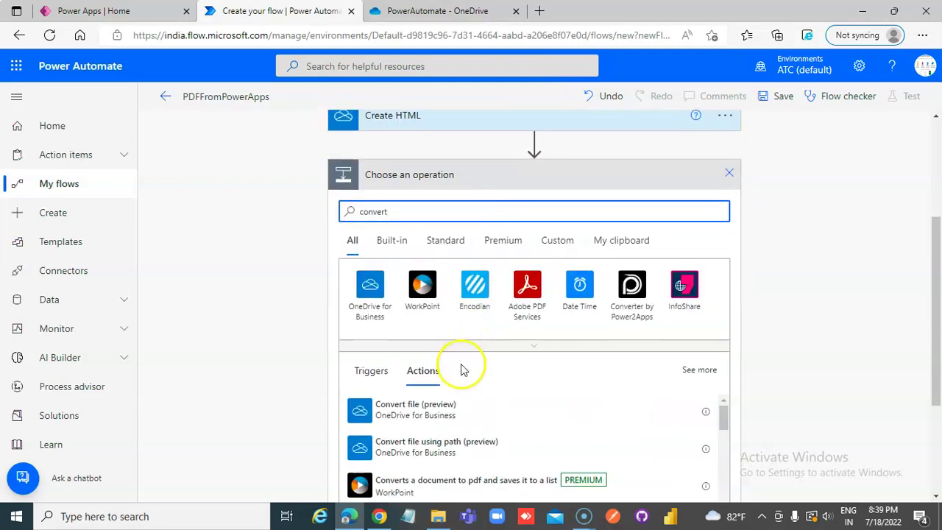
pyautogui.scroll(-1, 464, 372)
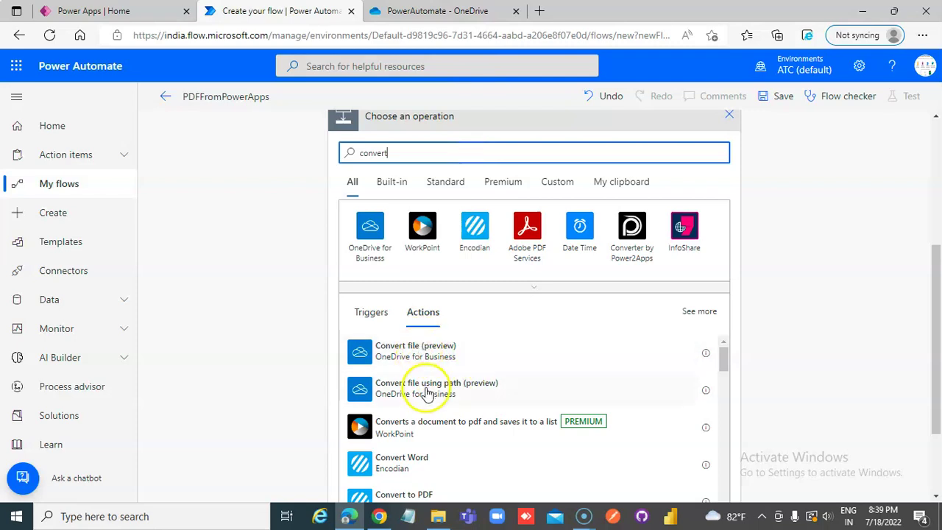
pyautogui.click(460, 390)
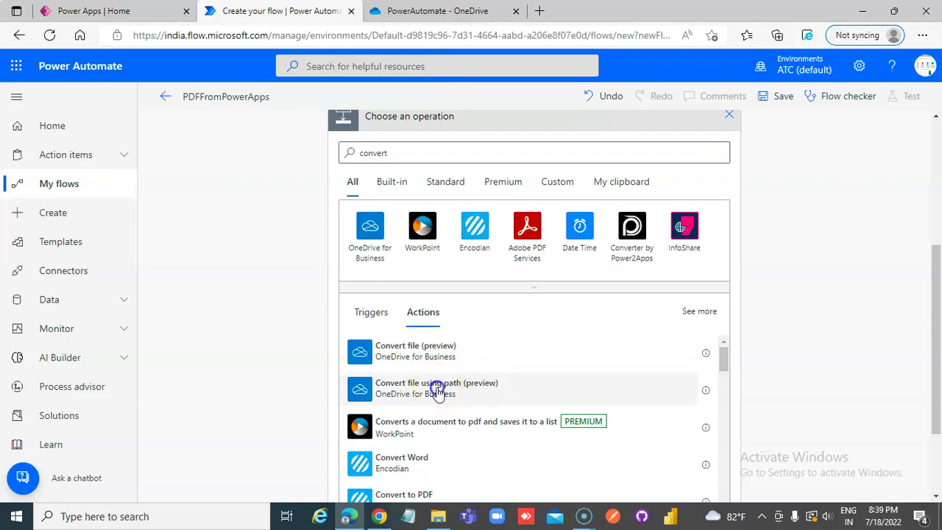
# Rename the convert step to Convert to PDF
pyautogui.click(482, 338)
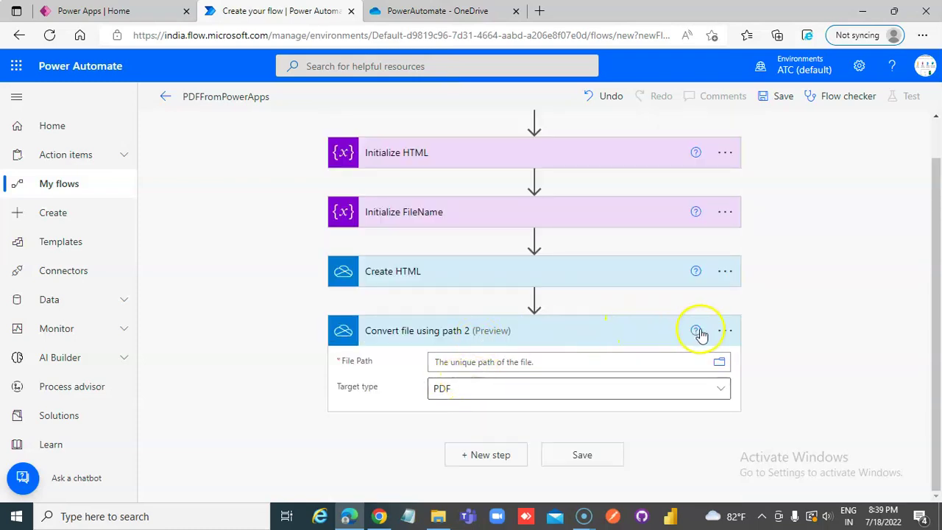
pyautogui.click(725, 330)
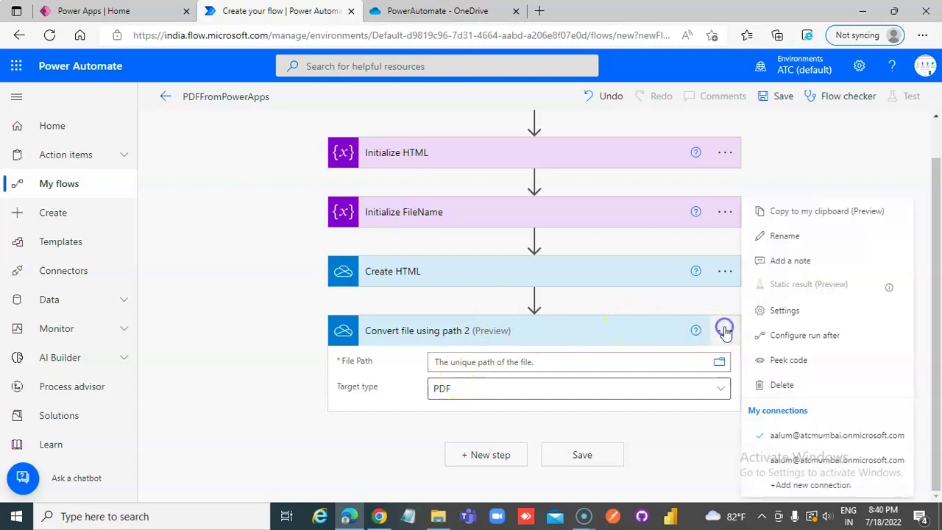
pyautogui.click(783, 237)
pyautogui.click(503, 326)
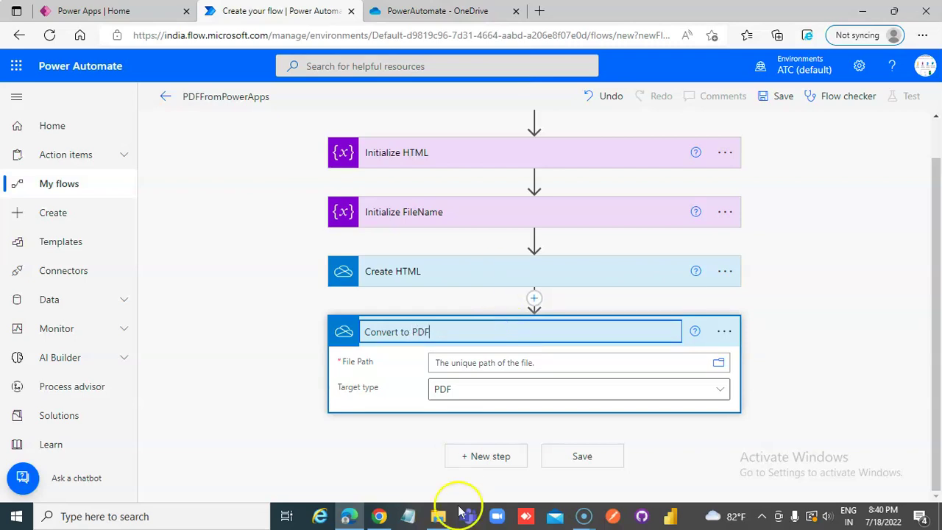
# Set Convert to PDF's File Path to the Path output of Create HTML
pyautogui.click(529, 361)
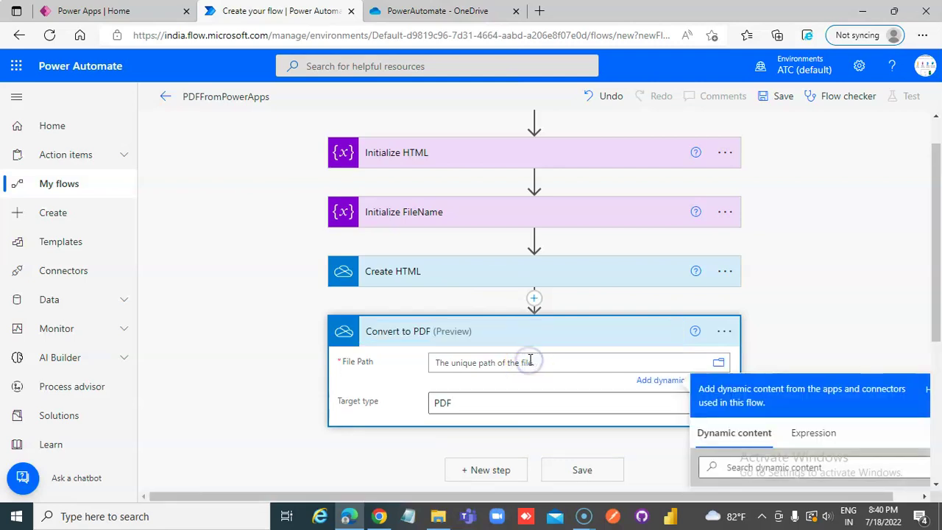
pyautogui.scroll(-1, 831, 400)
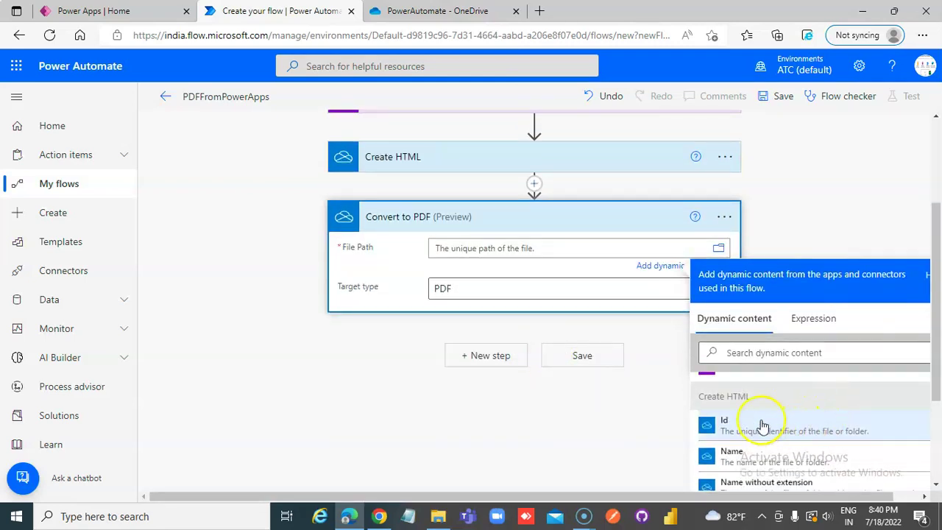
pyautogui.scroll(-2, 761, 420)
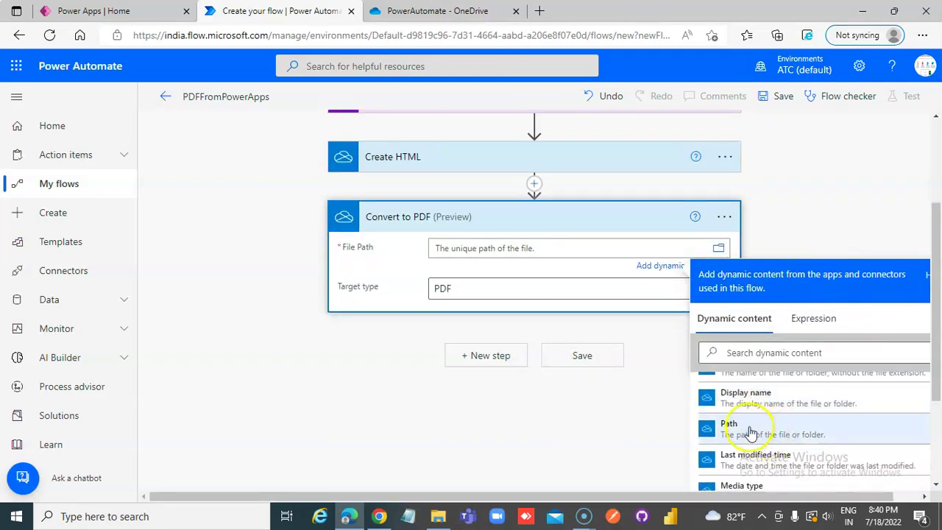
pyautogui.click(750, 429)
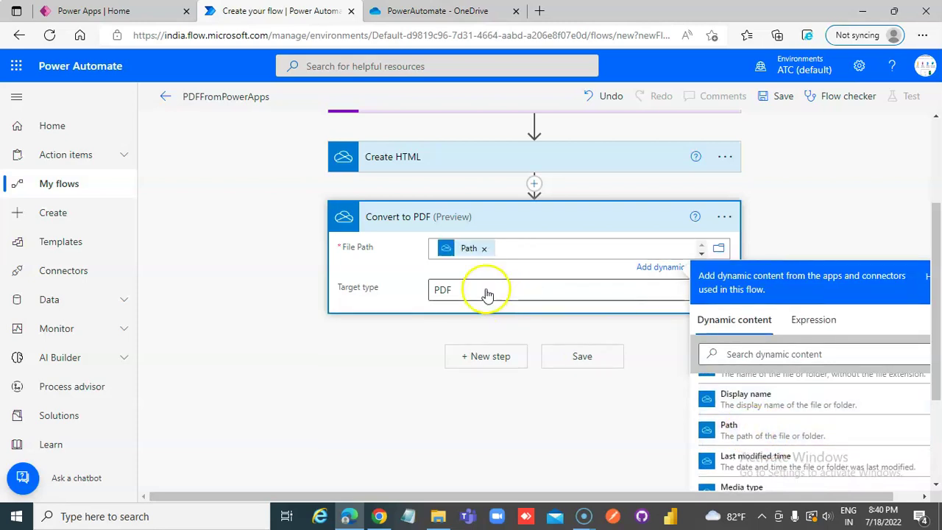
pyautogui.click(396, 357)
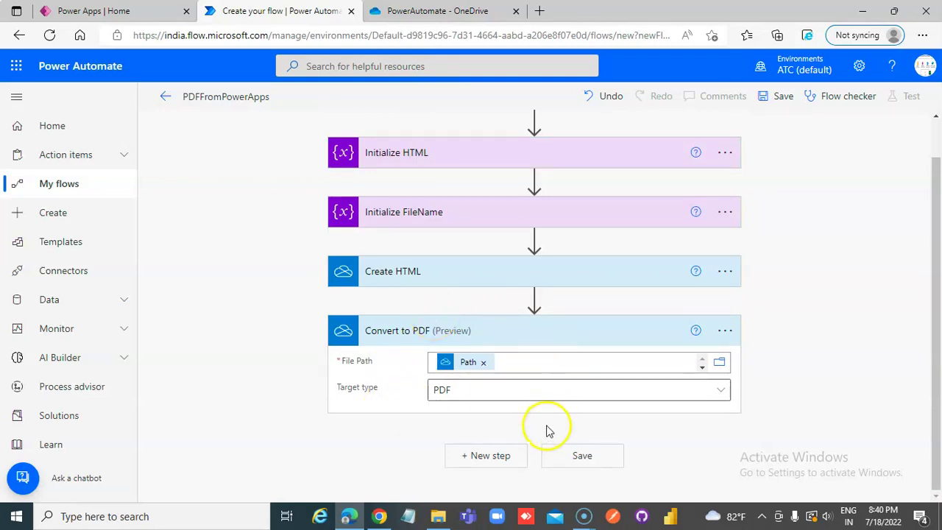
# Confirm Create HTML's File Content holds varHTML, then add a step after Convert to PDF
pyautogui.click(508, 456)
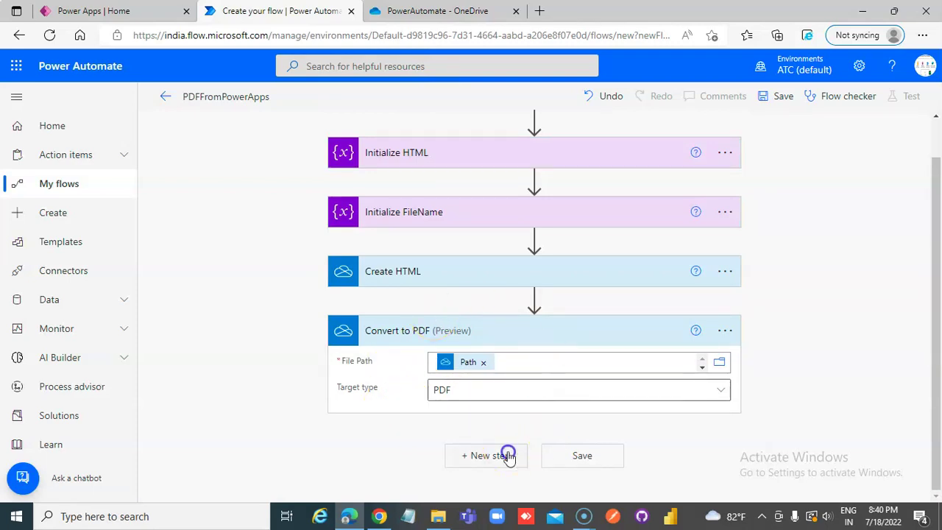
pyautogui.click(627, 280)
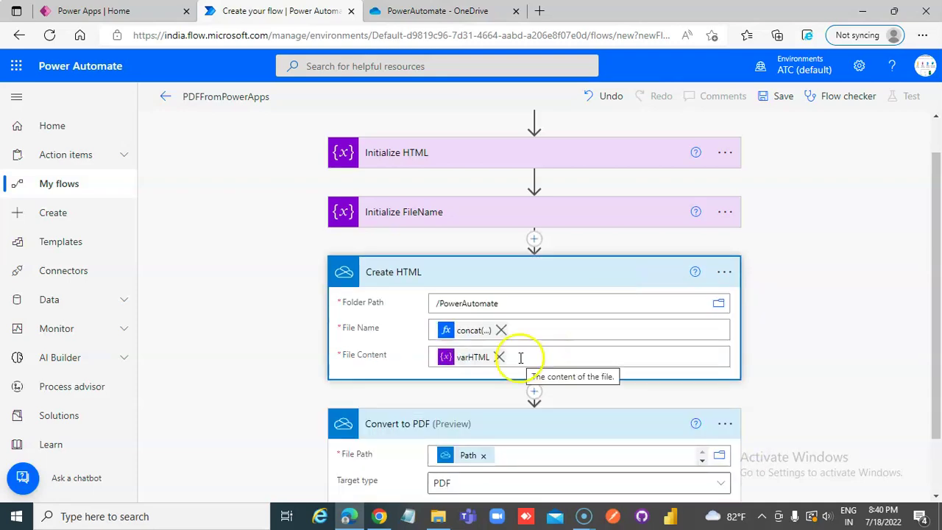
pyautogui.click(482, 358)
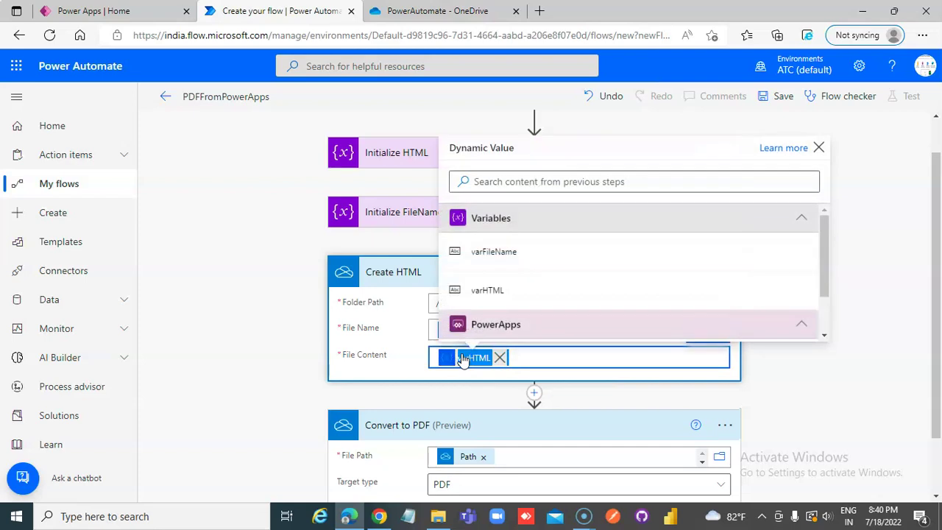
pyautogui.click(819, 147)
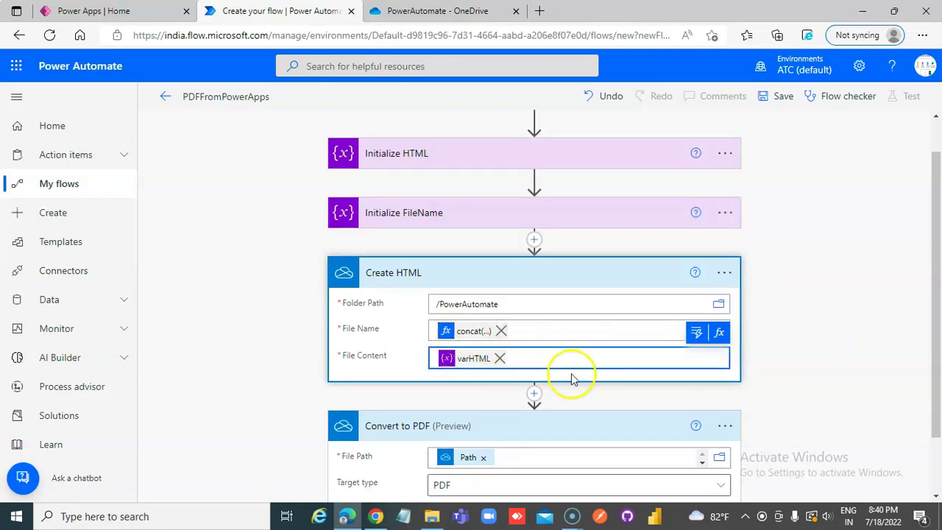
pyautogui.scroll(-2, 589, 398)
pyautogui.click(486, 479)
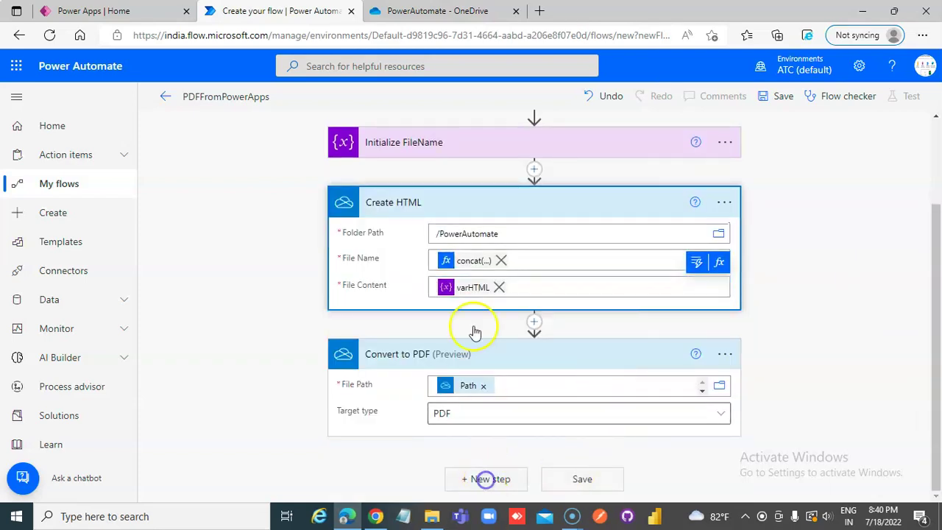
# Add the OneDrive for Business 'Create file' action after Convert to PDF
pyautogui.click(440, 356)
pyautogui.write('create file')
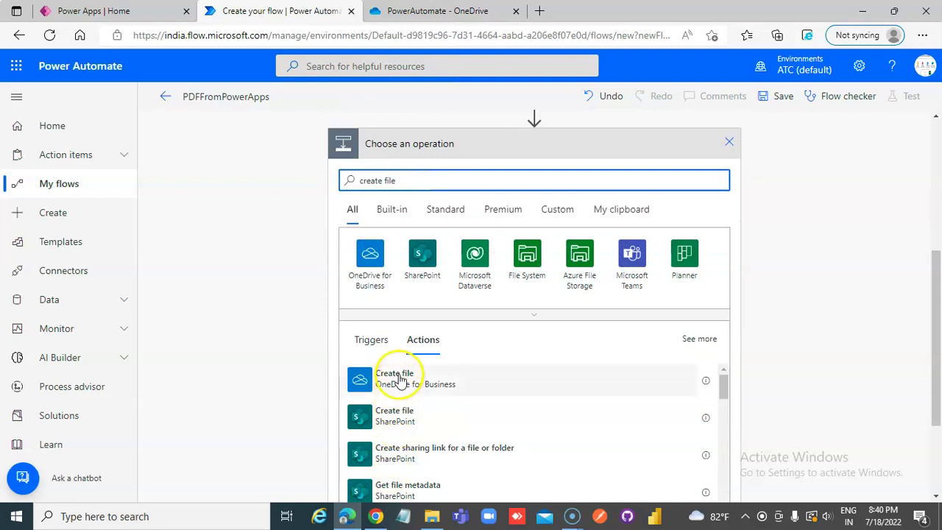
pyautogui.click(398, 376)
# Set the Create file Folder Path to /PowerAutomate with the folder picker
pyautogui.click(495, 366)
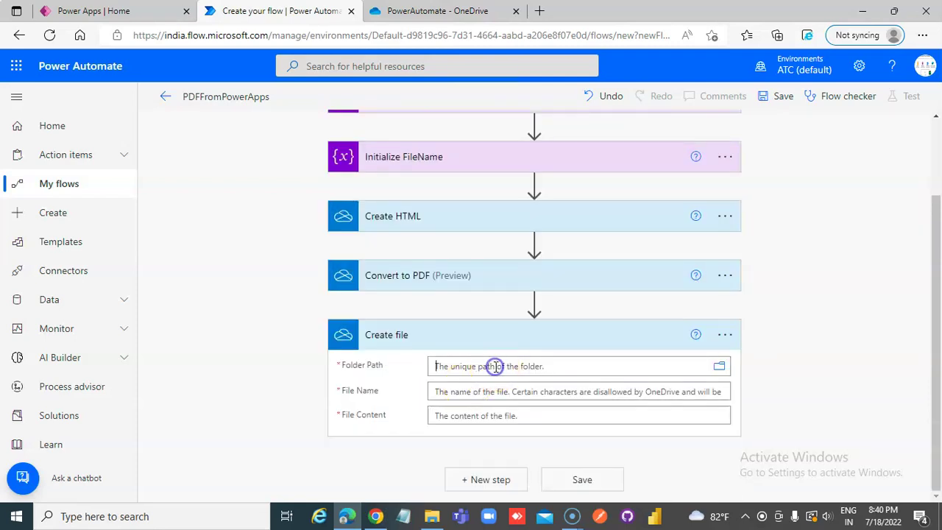
pyautogui.click(719, 369)
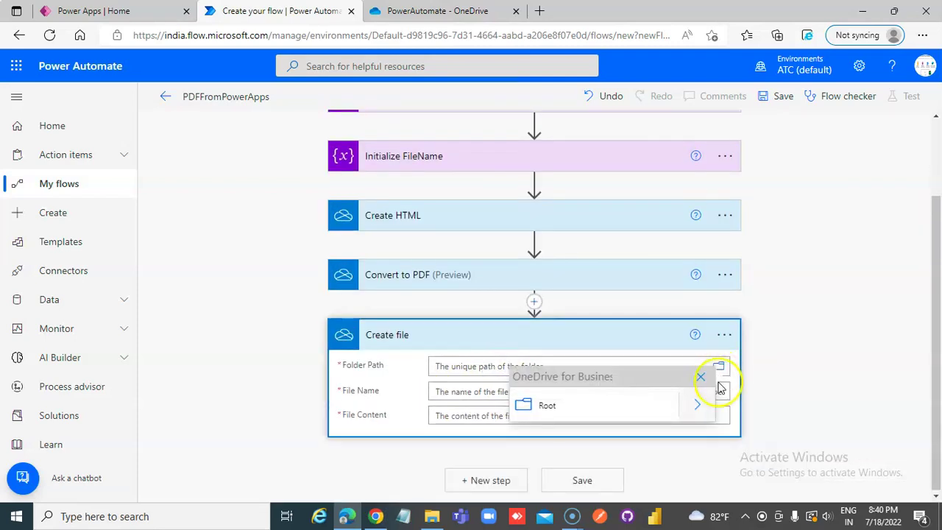
pyautogui.click(700, 406)
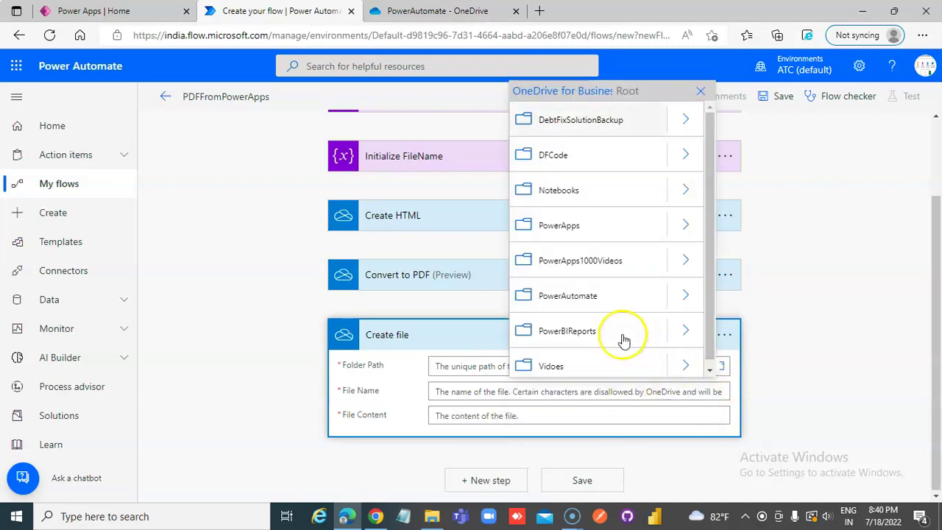
pyautogui.click(589, 302)
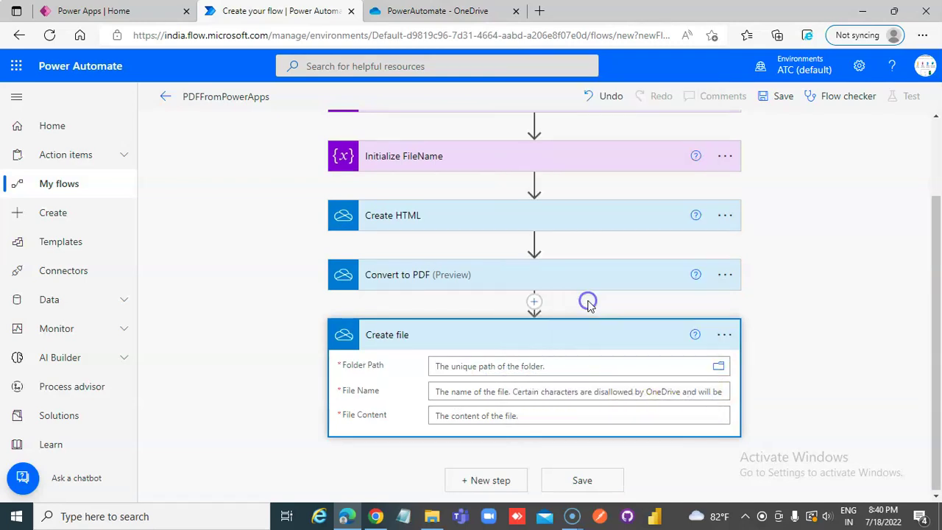
pyautogui.click(530, 407)
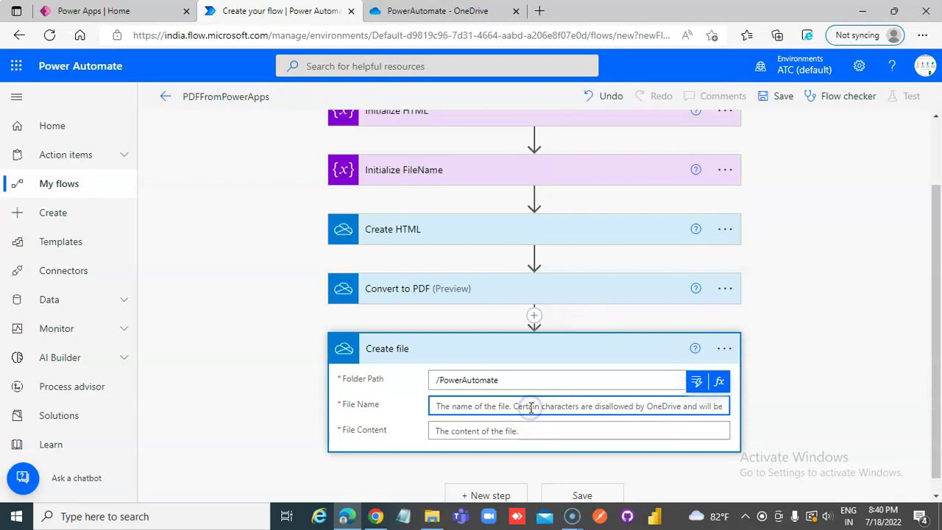
# Enter concat(variables('varFileName'),'.pdf') as the File Name expression, fixing the varFileName capitalisation typo
pyautogui.click(721, 381)
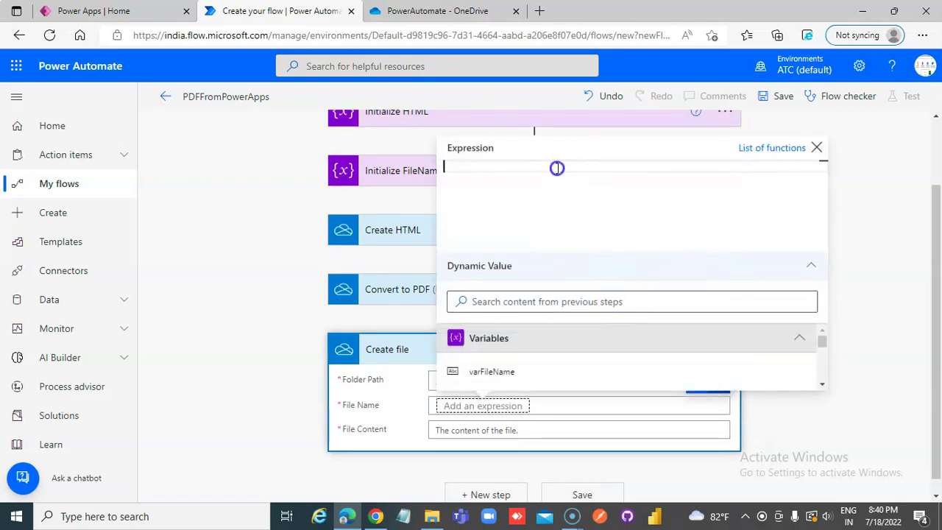
pyautogui.write('concat')
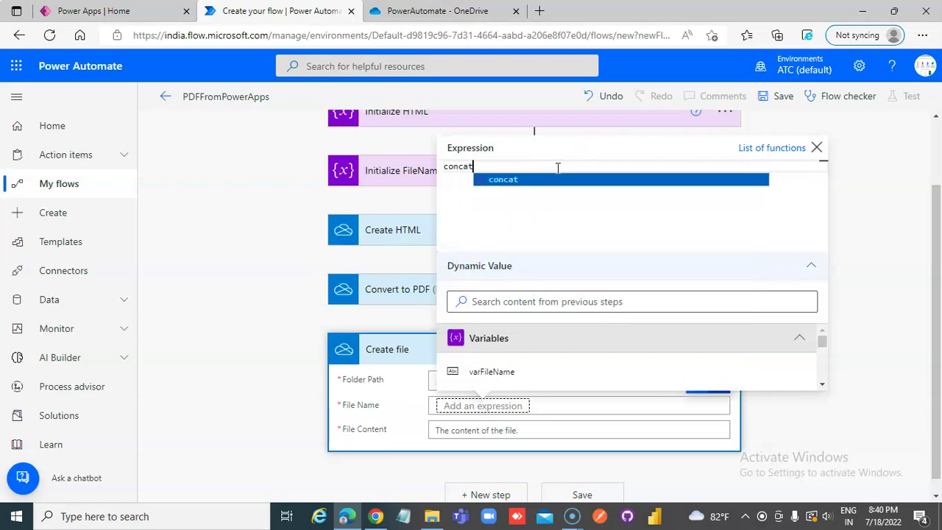
pyautogui.write("'")
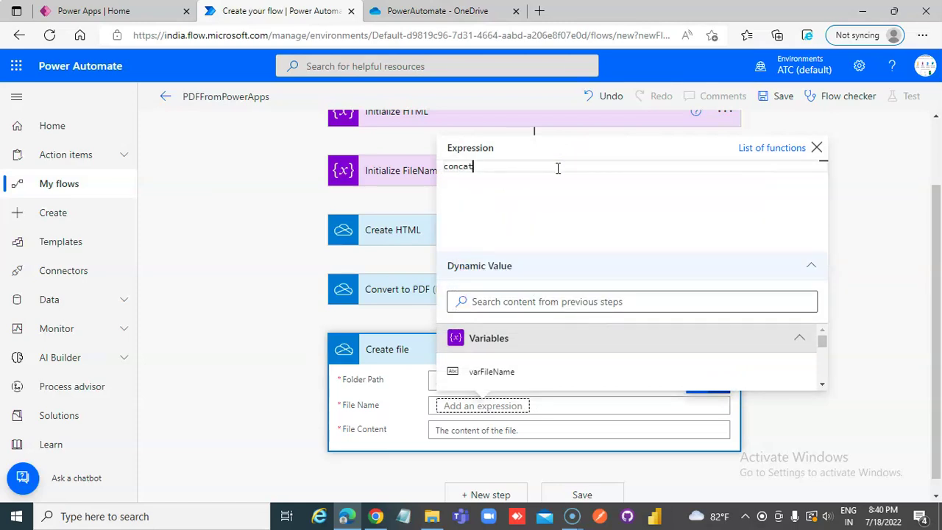
pyautogui.write('()variables')
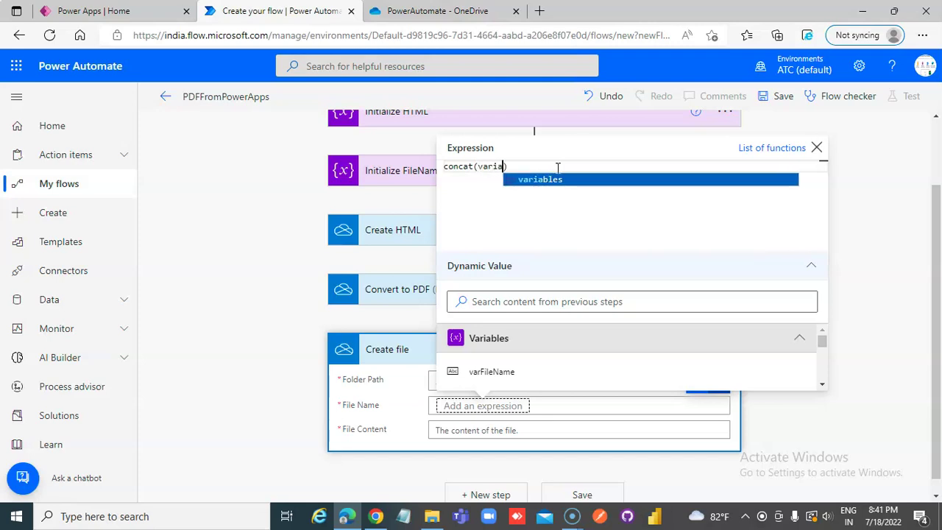
pyautogui.write('(')
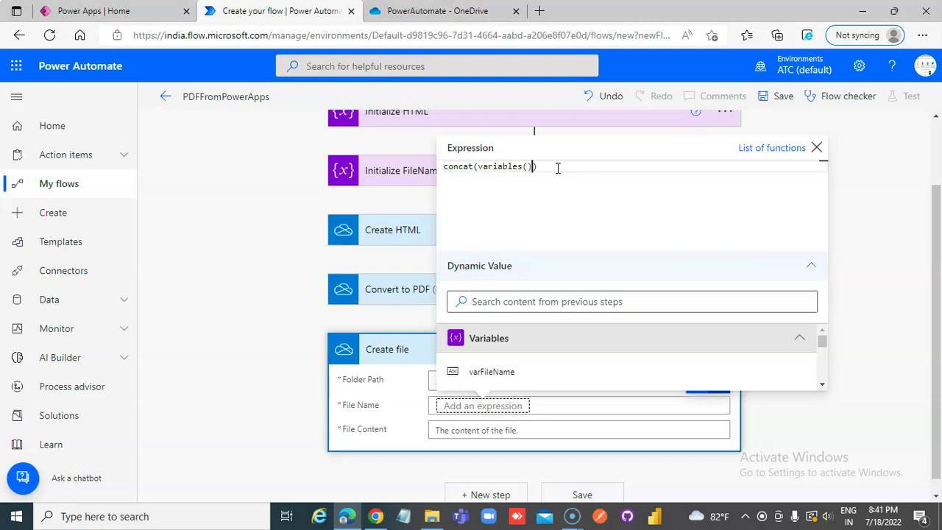
pyautogui.write("'var")
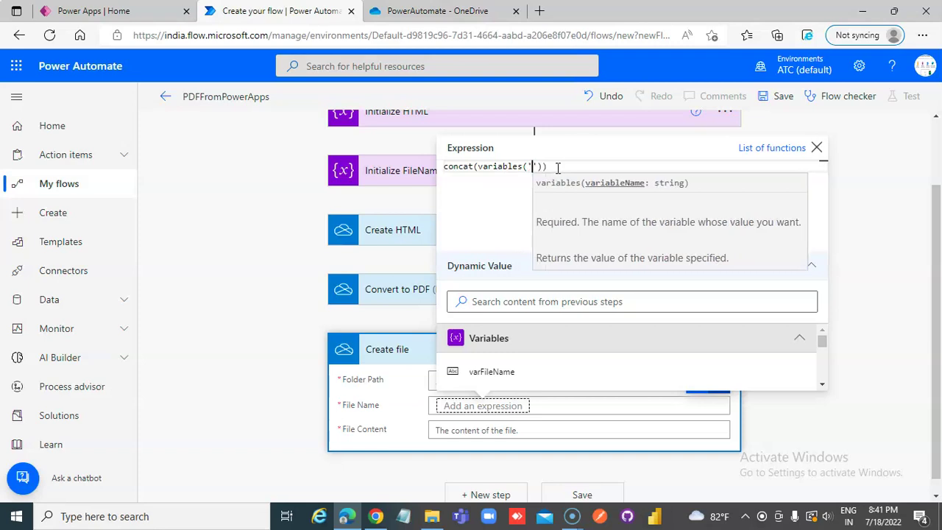
pyautogui.write('File')
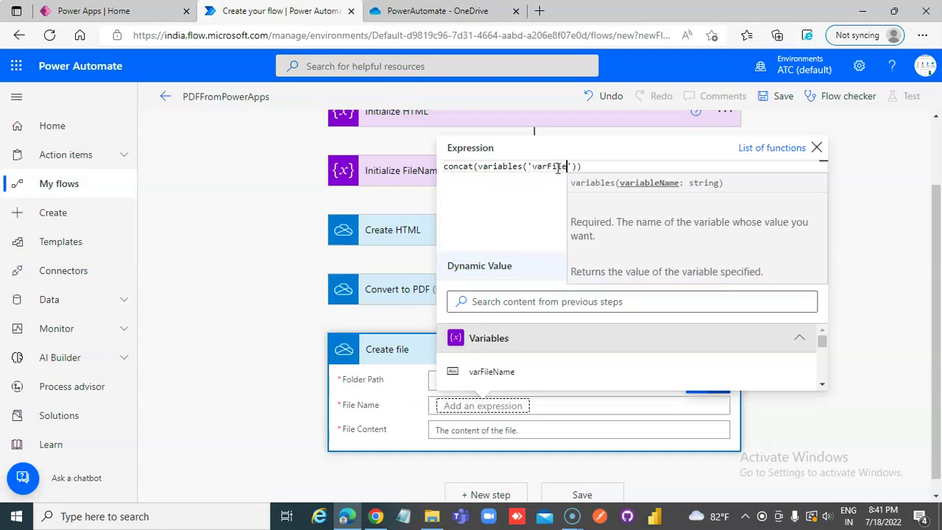
pyautogui.write("Name'")
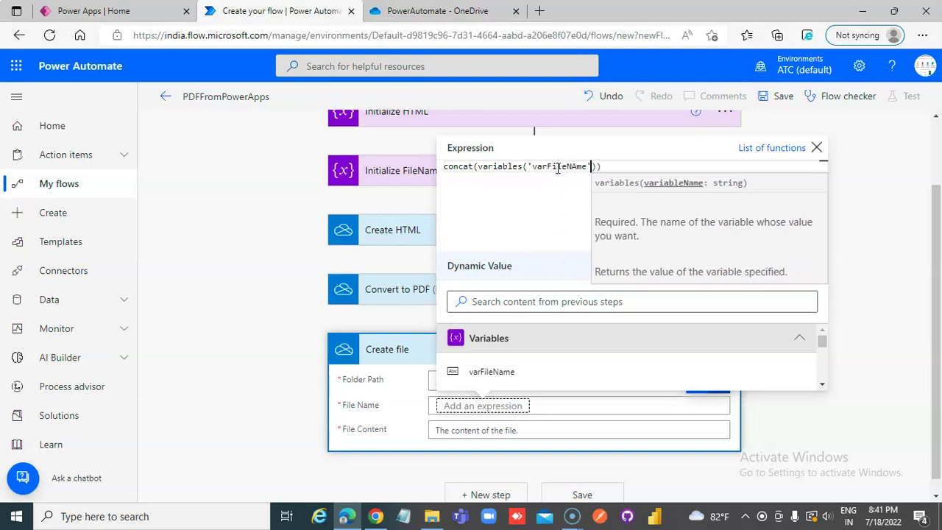
pyautogui.write("),'")
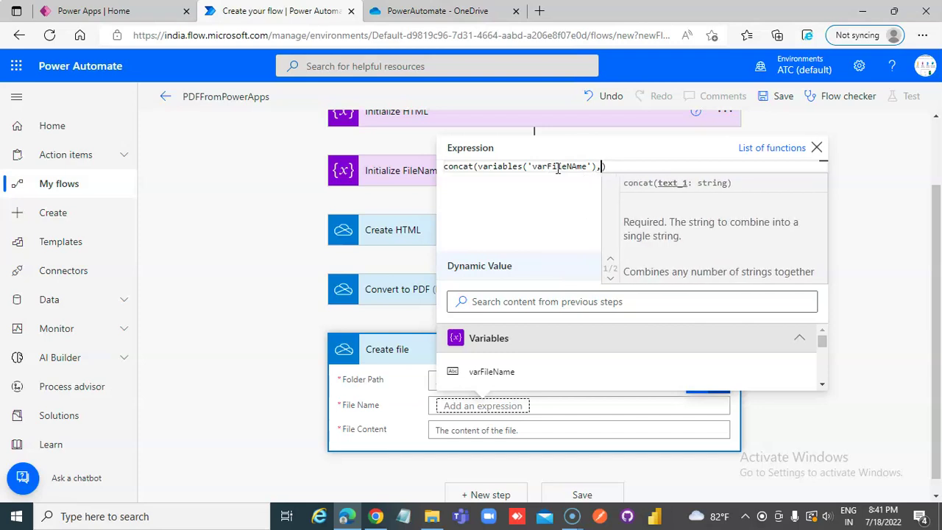
pyautogui.press('Left')
pyautogui.write('.pdf')
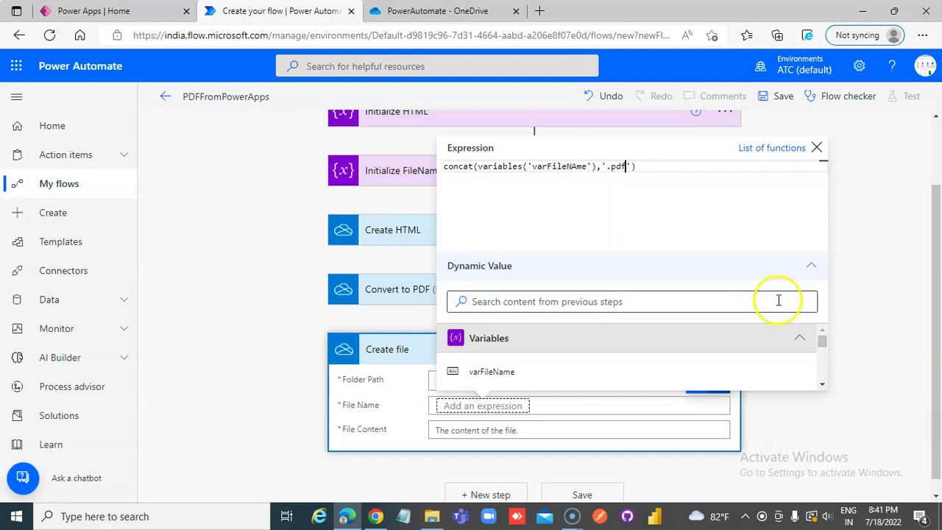
pyautogui.click(577, 167)
pyautogui.press('BackSpace')
pyautogui.write('a')
pyautogui.press('Return')
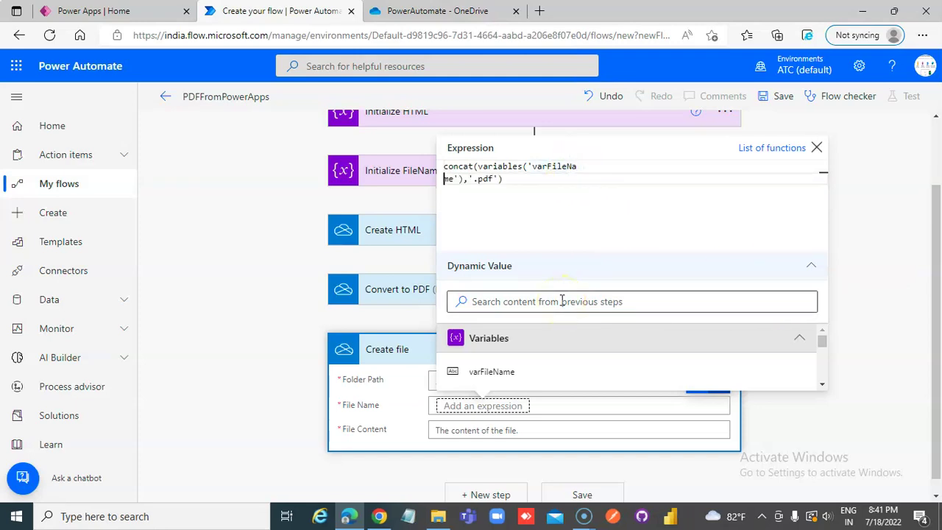
# Insert the File Name expression and check it against the Initialize FileName variable
pyautogui.click(521, 421)
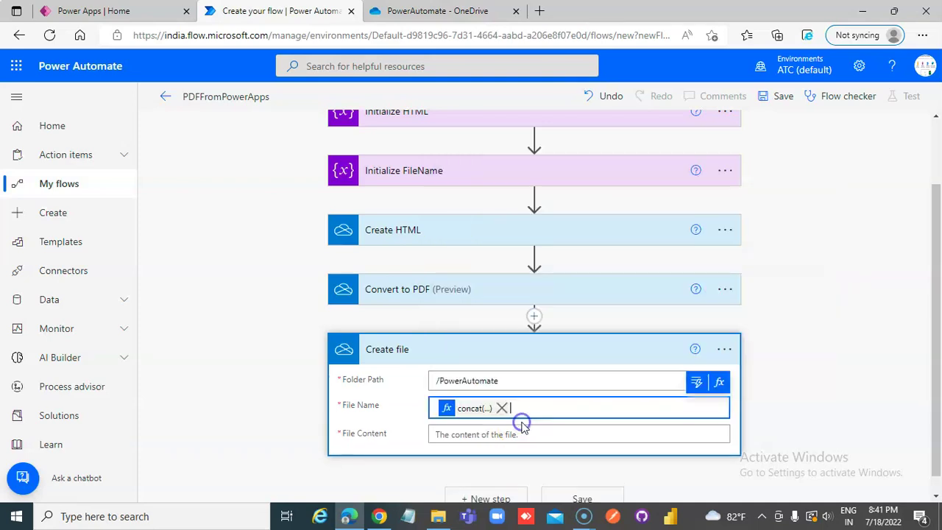
pyautogui.scroll(1, 437, 196)
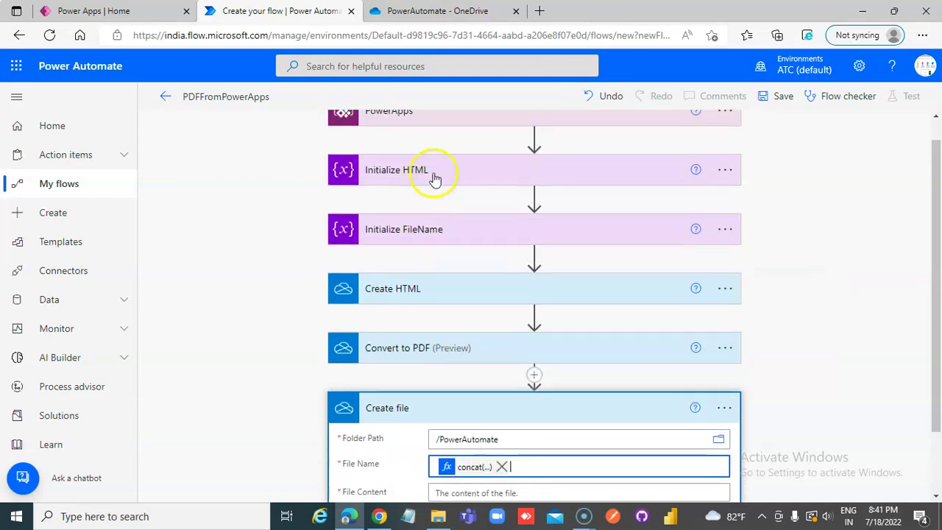
pyautogui.click(417, 232)
pyautogui.scroll(-3, 469, 362)
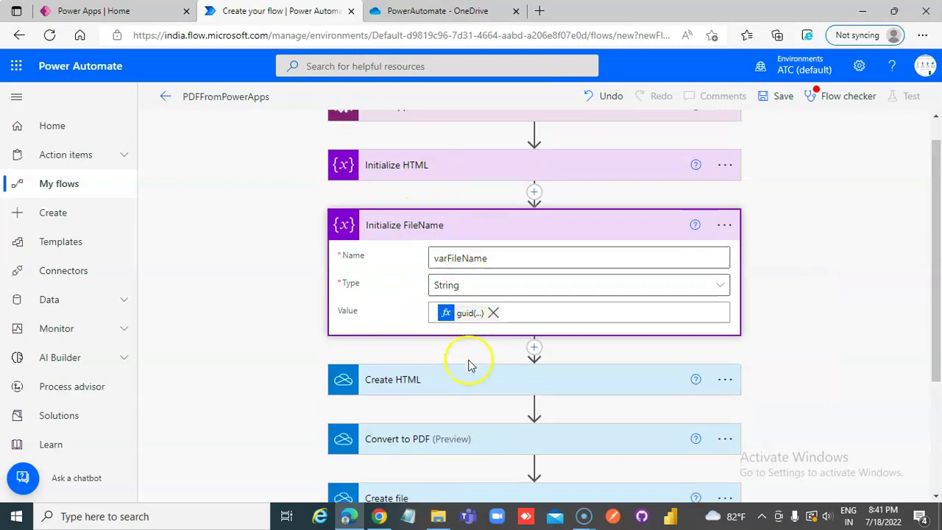
pyautogui.click(459, 381)
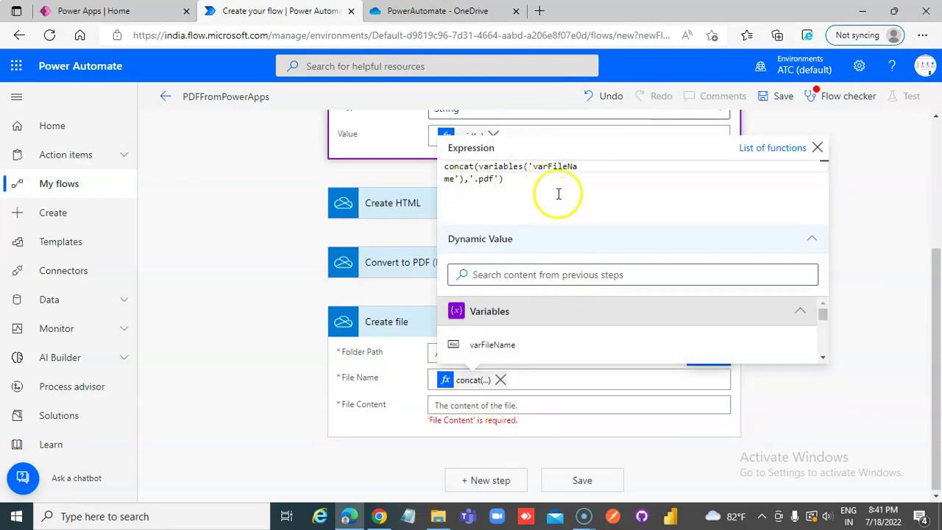
pyautogui.click(894, 227)
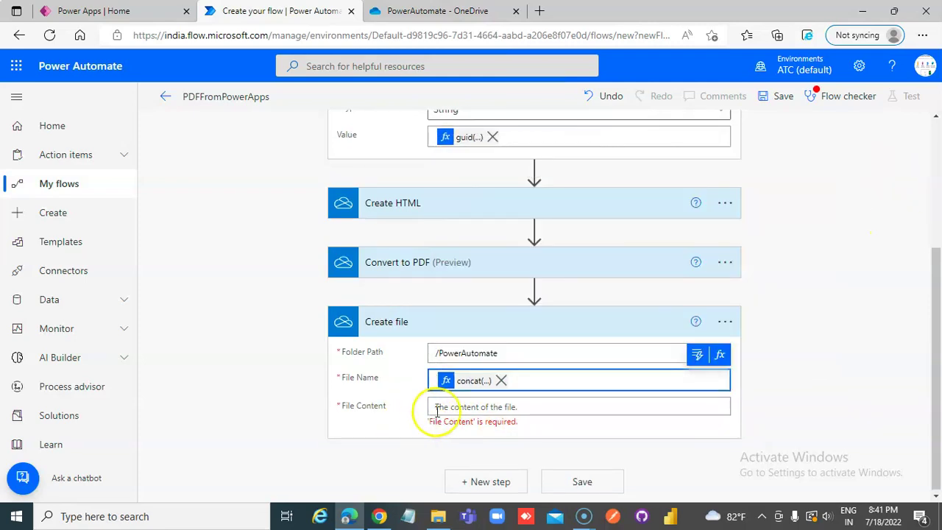
# Set Create file's File Content to Convert to PDF's 'File content' dynamic value
pyautogui.click(435, 407)
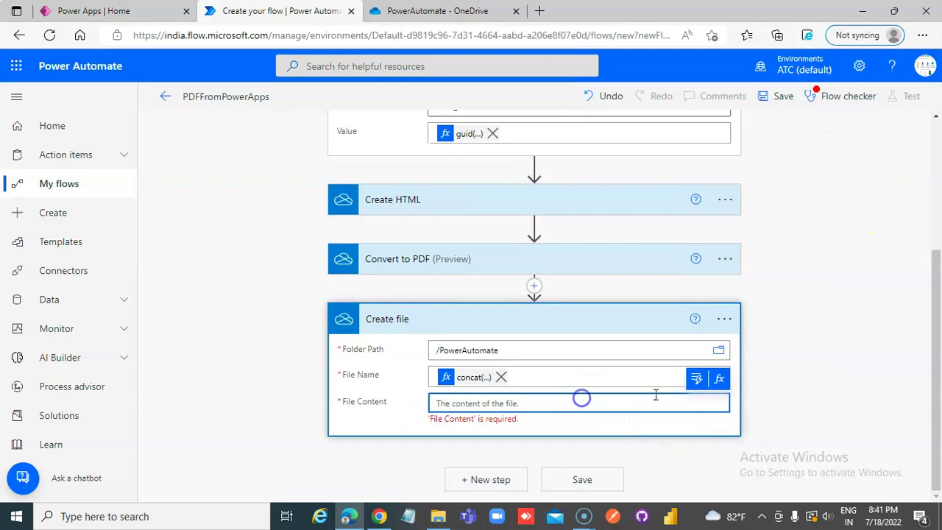
pyautogui.click(698, 377)
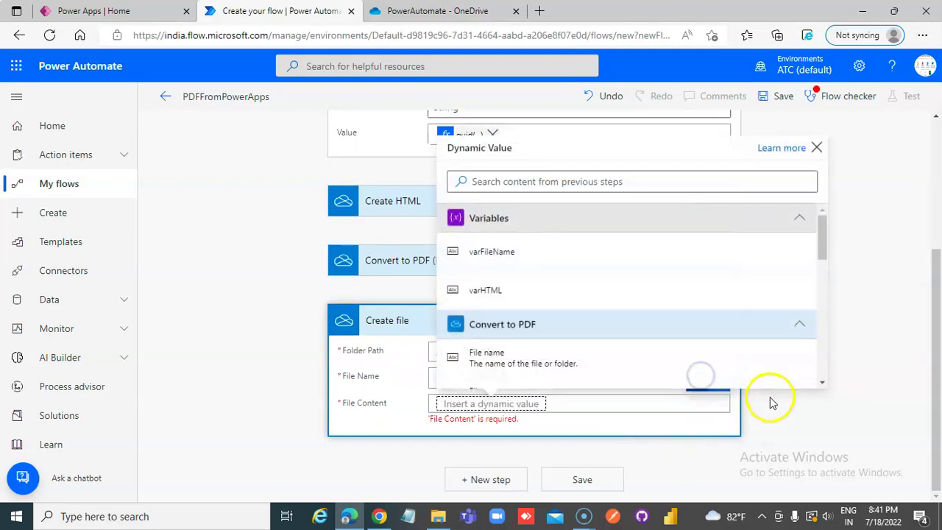
pyautogui.scroll(-1, 535, 358)
pyautogui.scroll(-1, 548, 316)
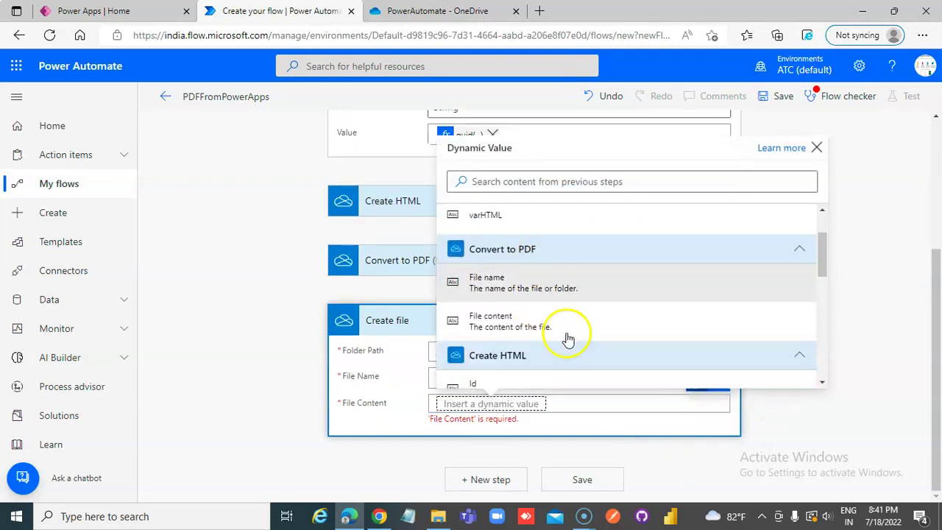
pyautogui.click(517, 312)
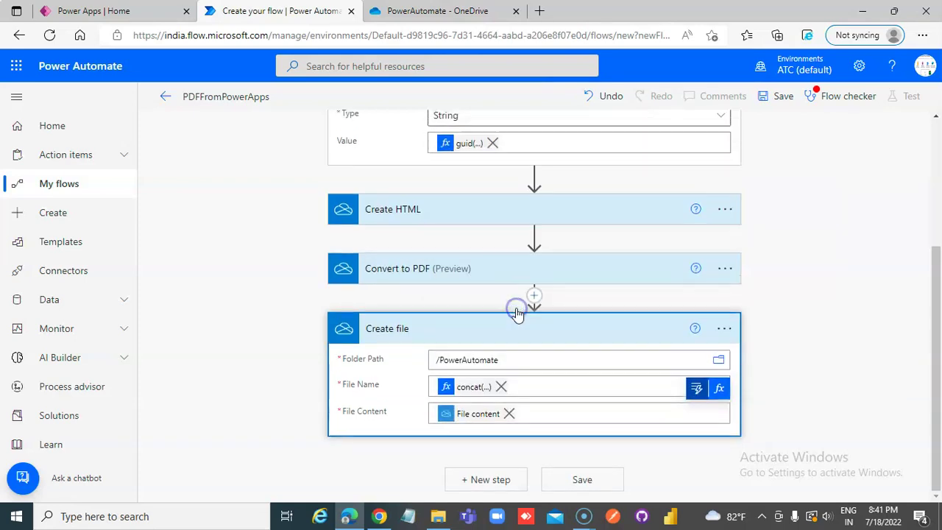
pyautogui.scroll(3, 700, 479)
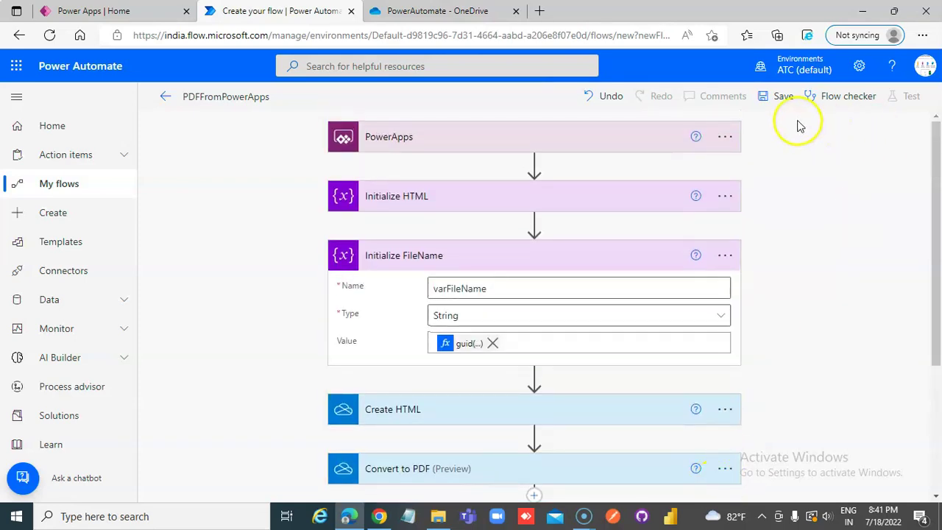
# Try saving the flow, then correct the File Name expression's variable to varFileName
pyautogui.click(782, 100)
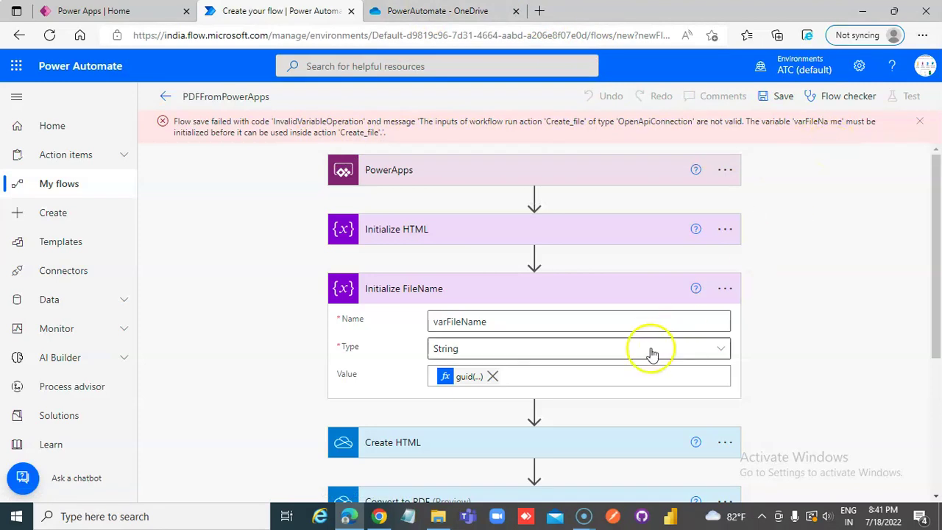
pyautogui.scroll(-3, 619, 360)
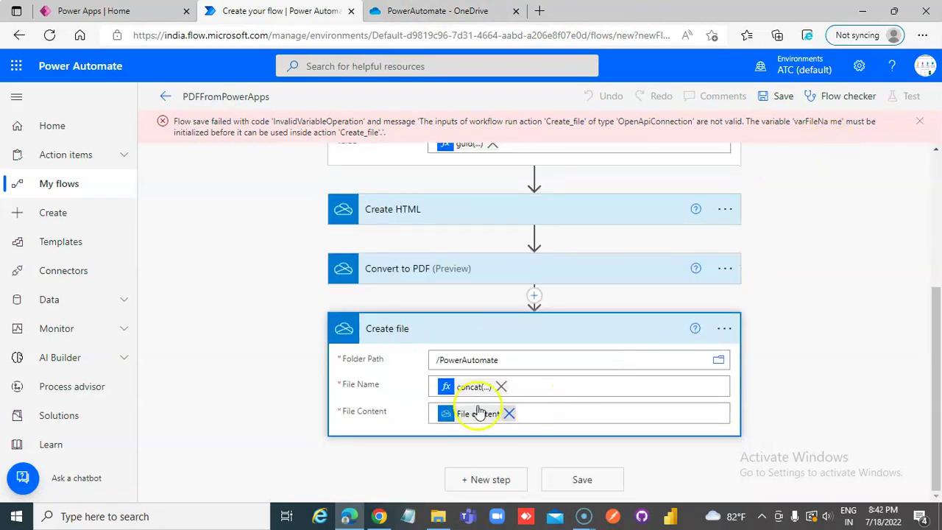
pyautogui.click(468, 390)
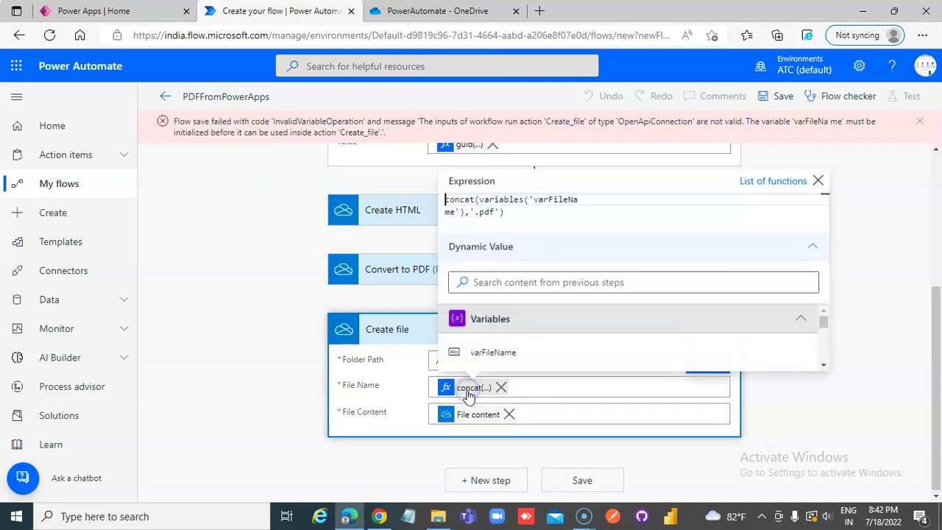
pyautogui.click(584, 199)
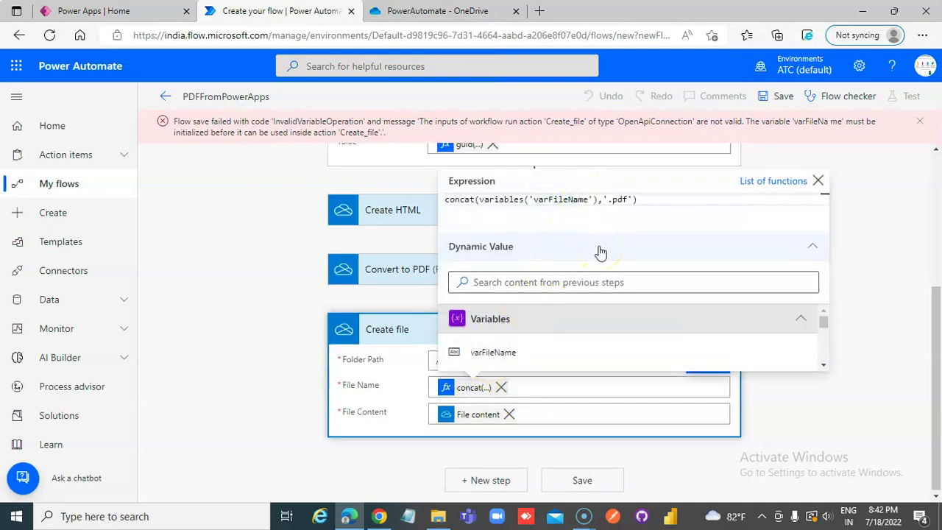
pyautogui.click(884, 245)
pyautogui.scroll(2, 876, 243)
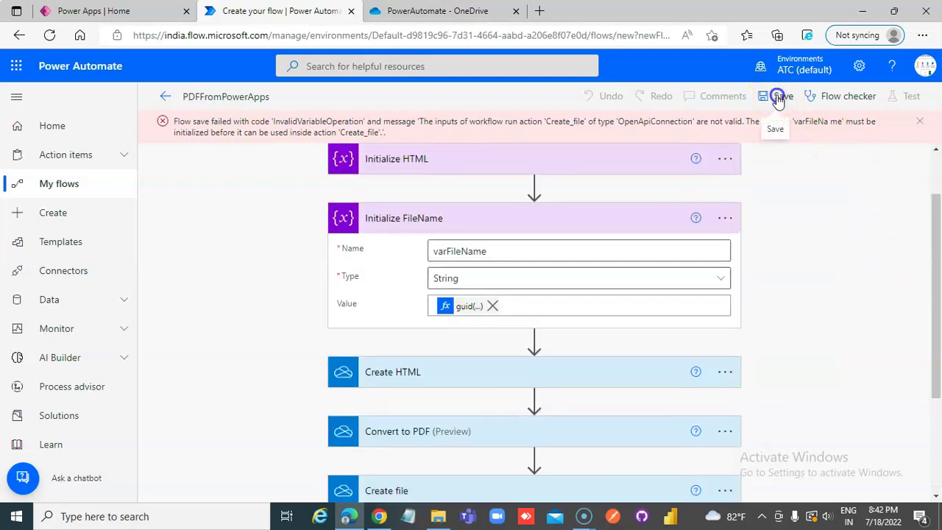
# Save the corrected PDFFromPowerApps flow
pyautogui.click(781, 96)
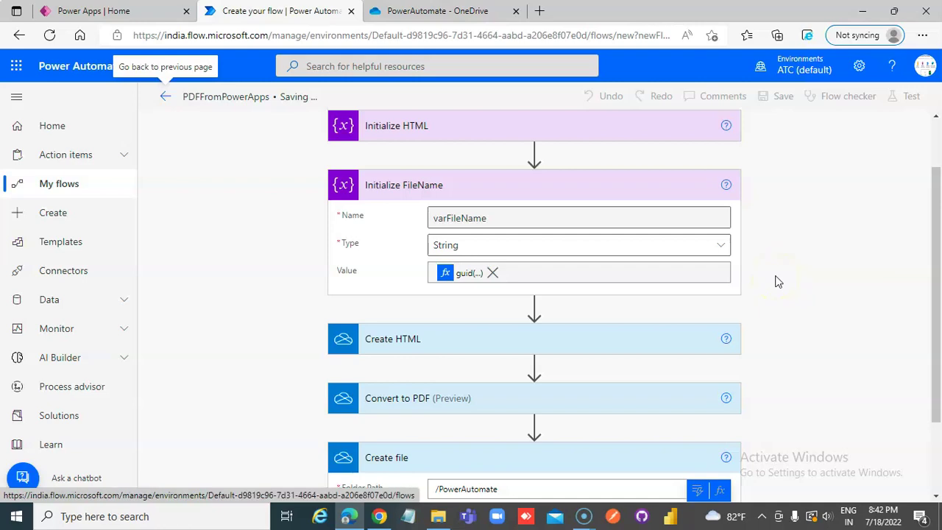
pyautogui.scroll(-2, 778, 282)
pyautogui.scroll(3, 778, 282)
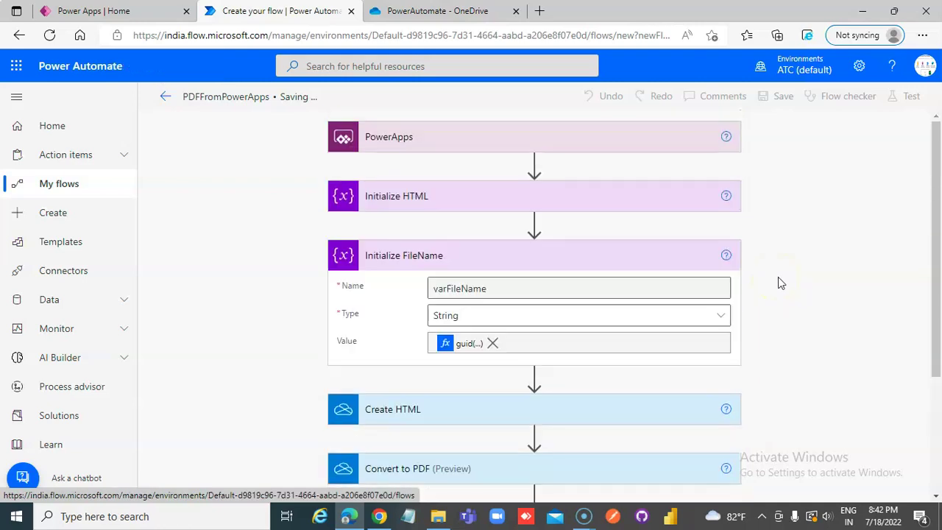
pyautogui.click(279, 111)
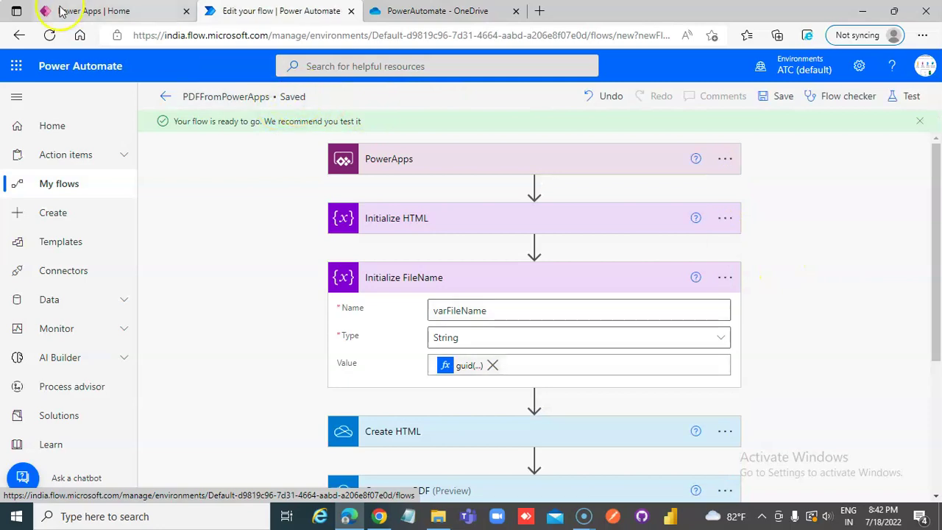
# Confirm zero errors in Flow checker, then return to the Power Apps home page
pyautogui.click(77, 10)
pyautogui.click(282, 10)
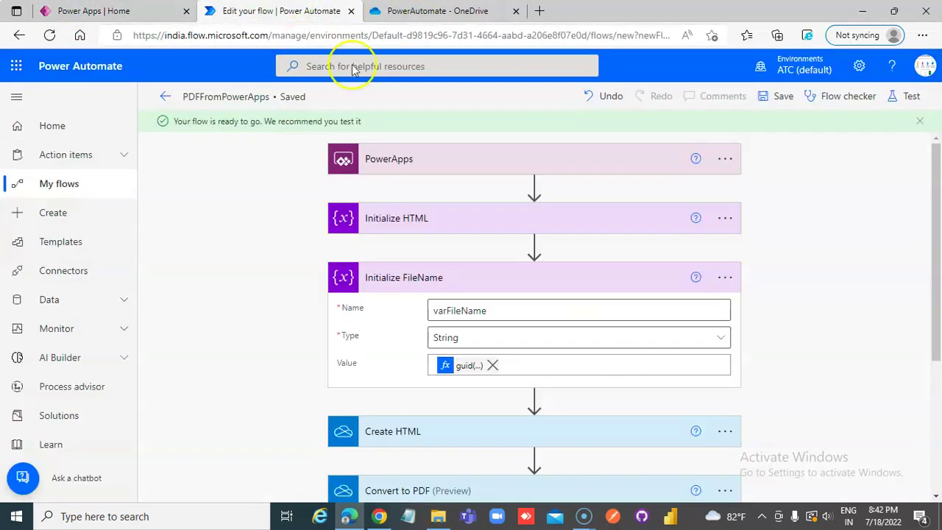
pyautogui.click(847, 97)
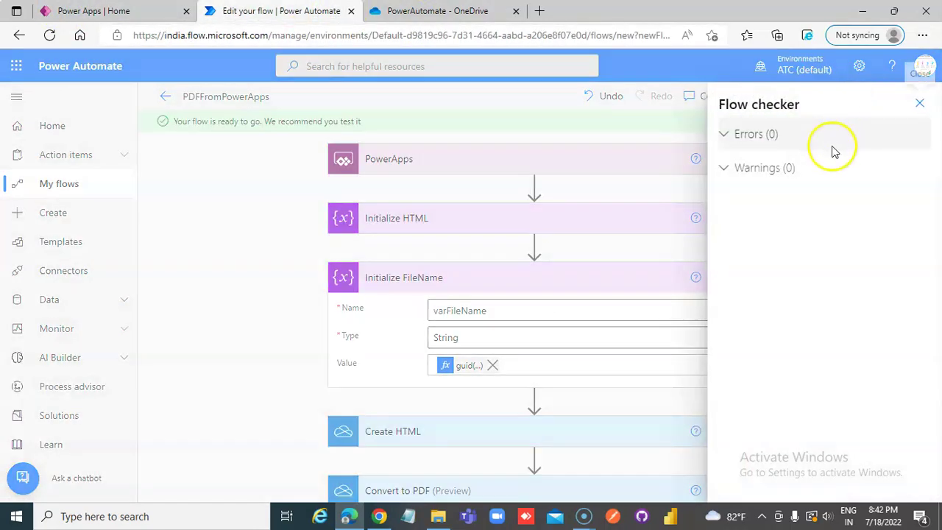
pyautogui.click(139, 11)
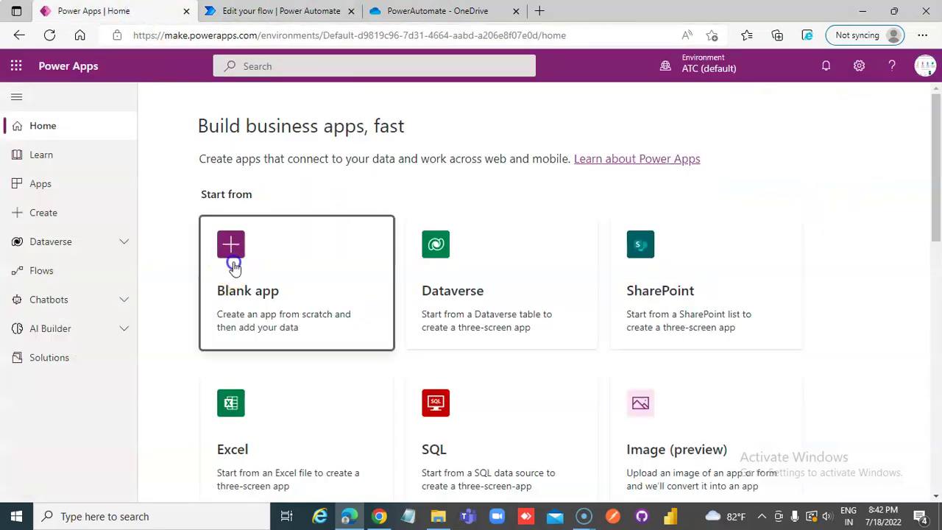
# Create a blank Tablet-format canvas app named AppPDF
pyautogui.click(232, 267)
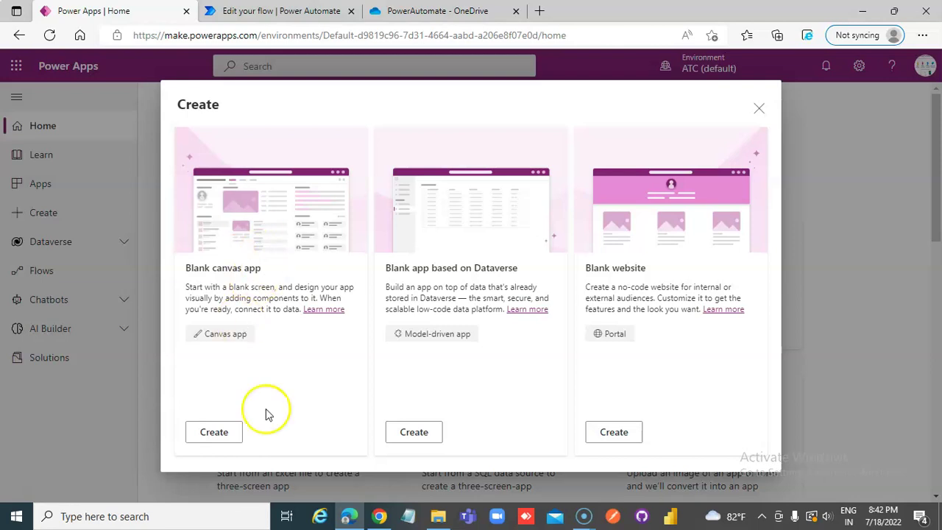
pyautogui.click(221, 432)
pyautogui.click(548, 162)
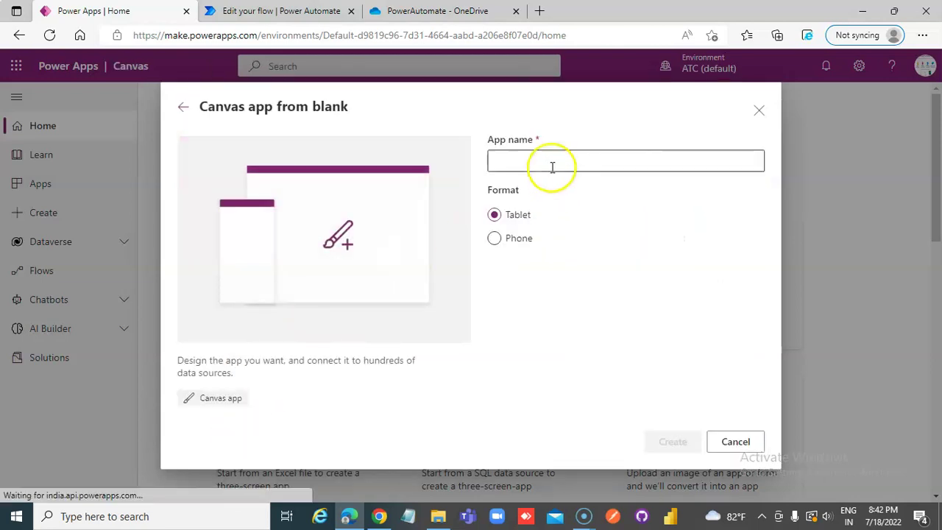
pyautogui.write('APp')
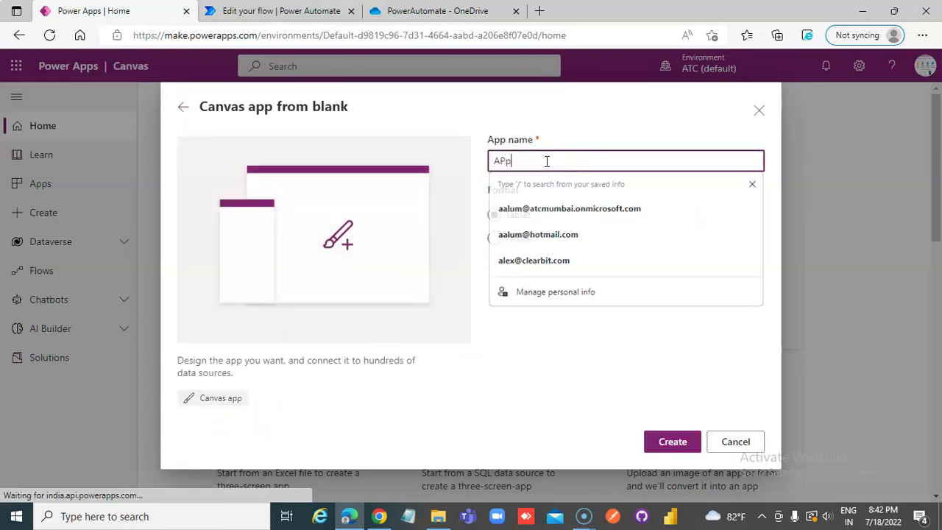
pyautogui.write('PDF')
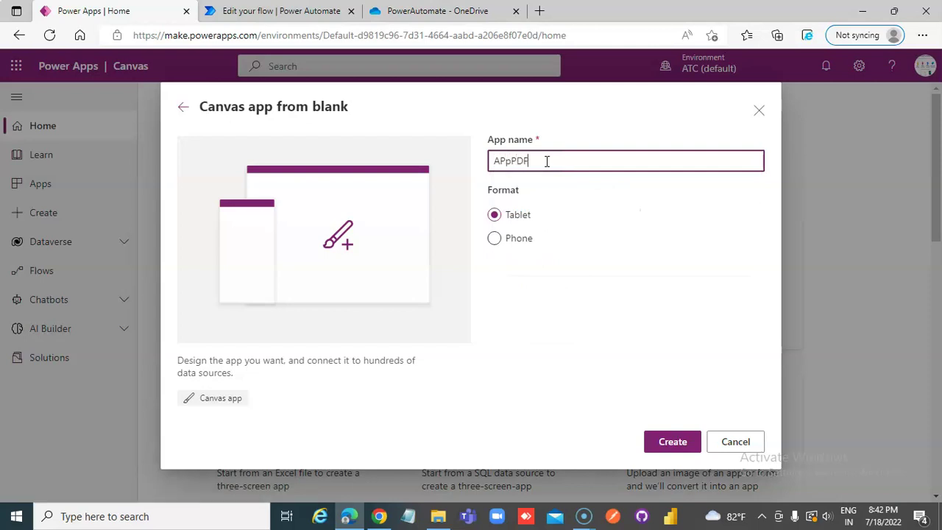
pyautogui.click(510, 158)
pyautogui.click(670, 442)
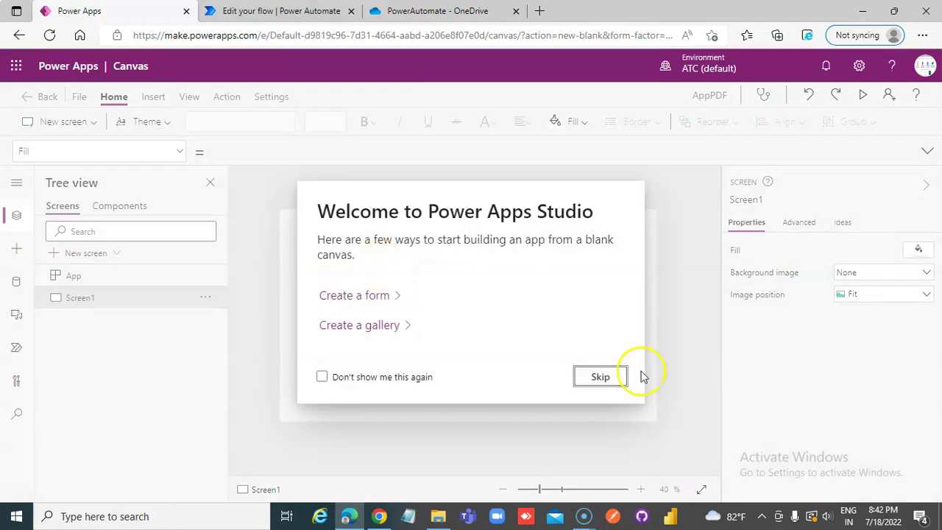
# Skip the welcome dialog, add a text input, and place an HTML text box below it
pyautogui.click(603, 376)
pyautogui.click(156, 97)
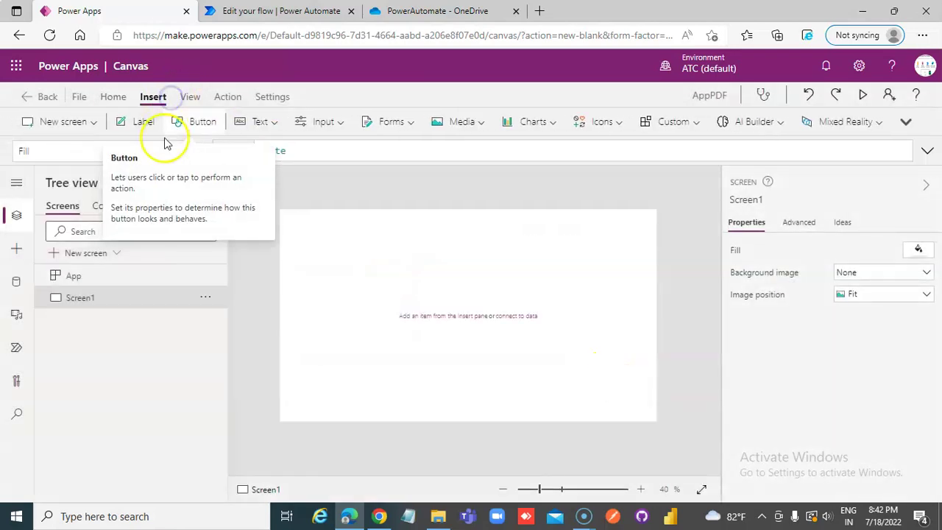
pyautogui.click(274, 123)
pyautogui.click(286, 181)
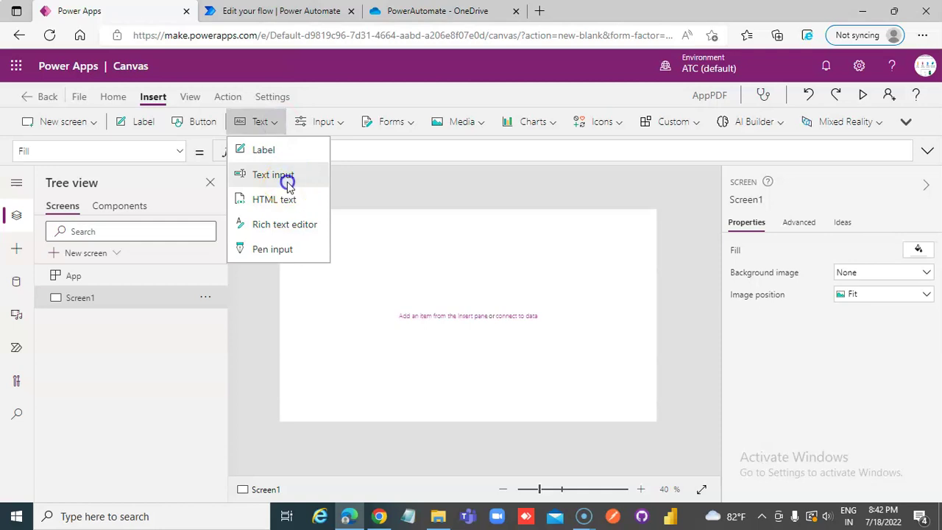
pyautogui.click(273, 125)
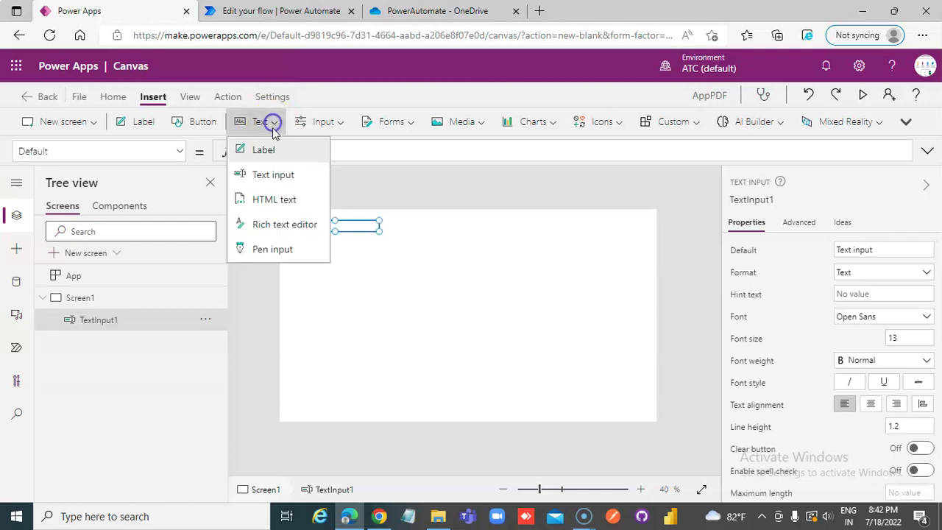
pyautogui.click(284, 211)
pyautogui.moveTo(343, 233); pyautogui.dragTo(524, 380)
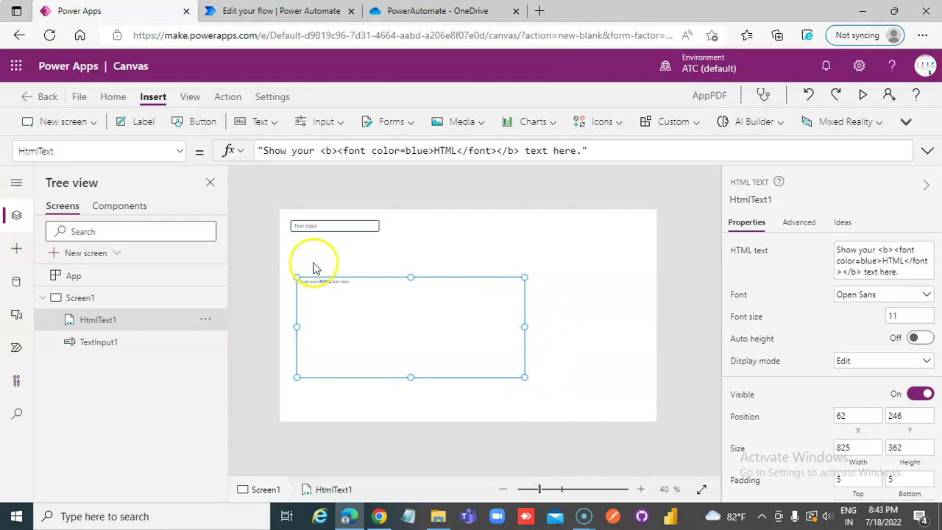
# Set HtmlText1's HtmlText to "Your text for the pdf is " & TextInput1.Text
pyautogui.moveTo(595, 151); pyautogui.dragTo(204, 149)
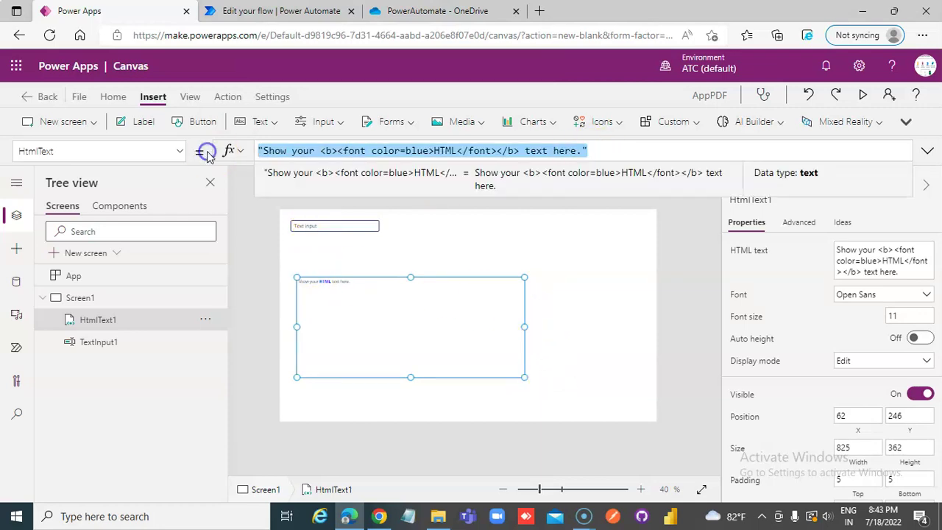
pyautogui.write('""')
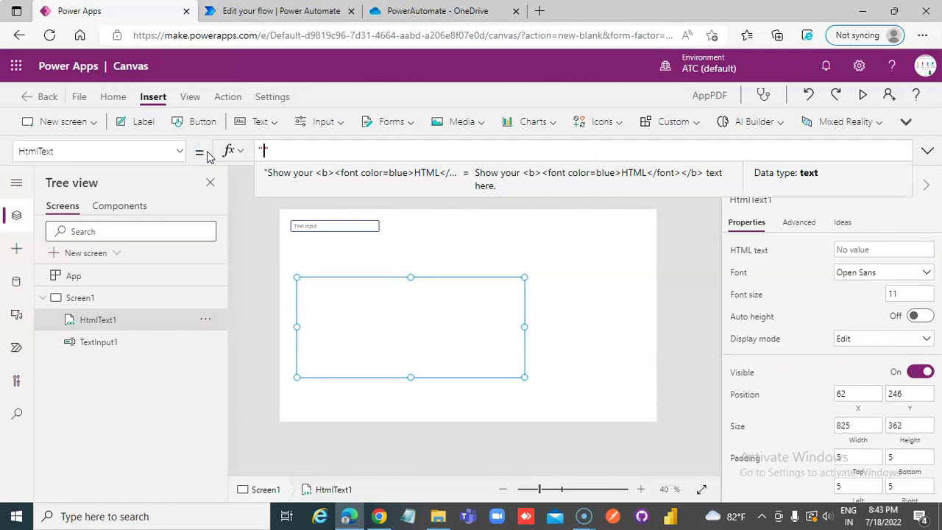
pyautogui.write('Your text for')
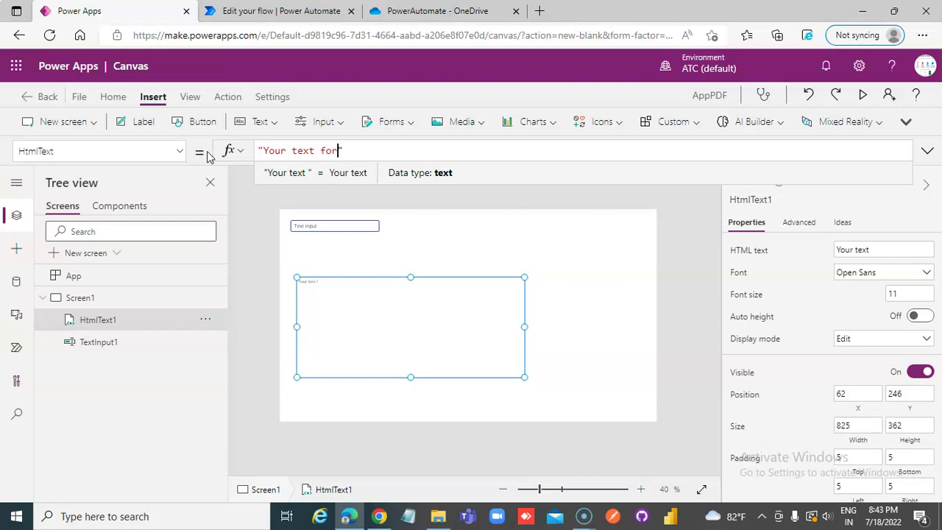
pyautogui.press('BackSpace')
pyautogui.press('BackSpace')
pyautogui.write('the pdf is')
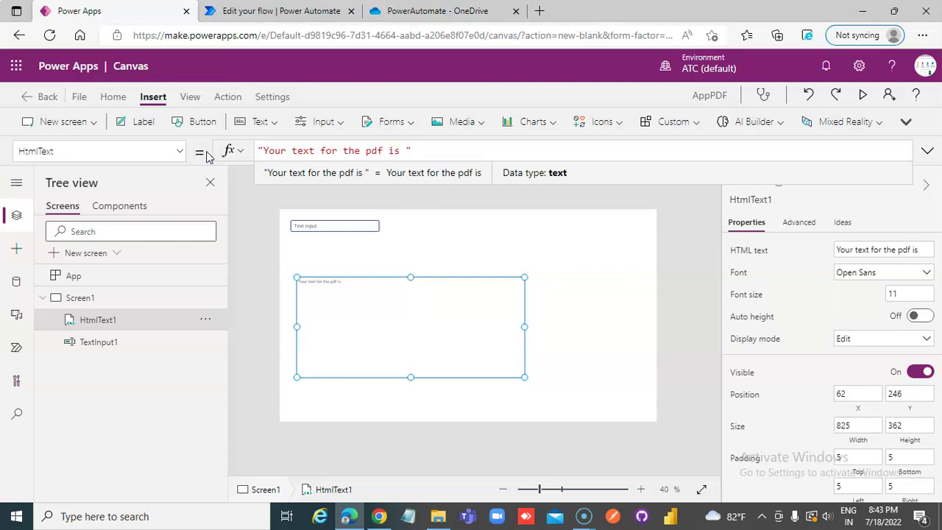
pyautogui.click(503, 152)
pyautogui.press('BackSpace')
pyautogui.write('& ')
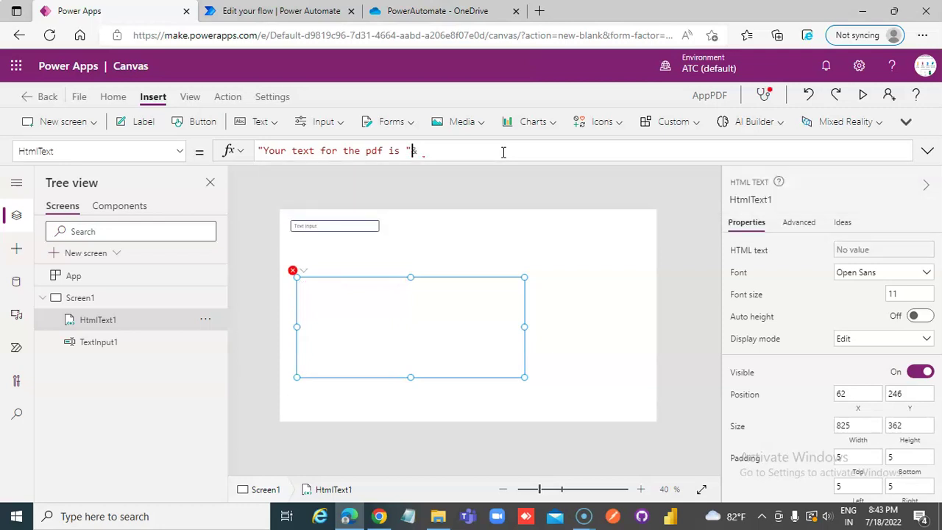
pyautogui.write('Text')
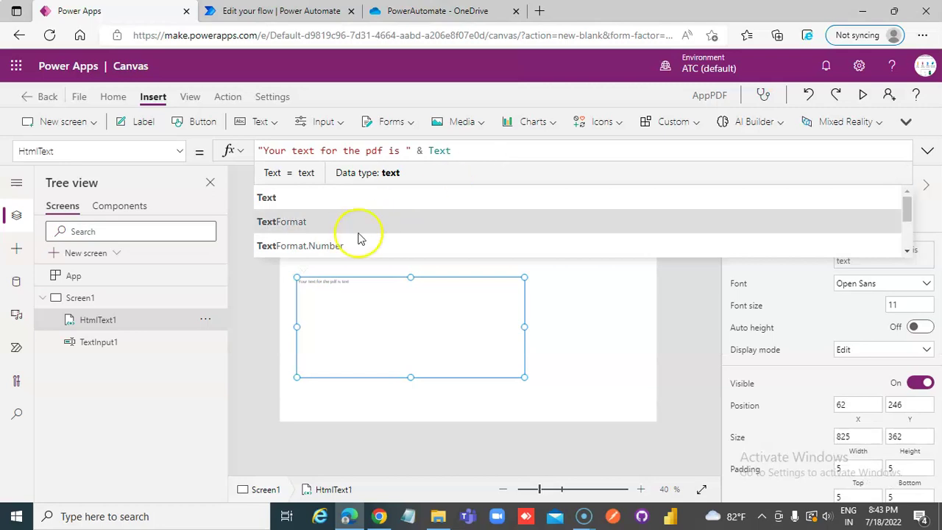
pyautogui.write('Input')
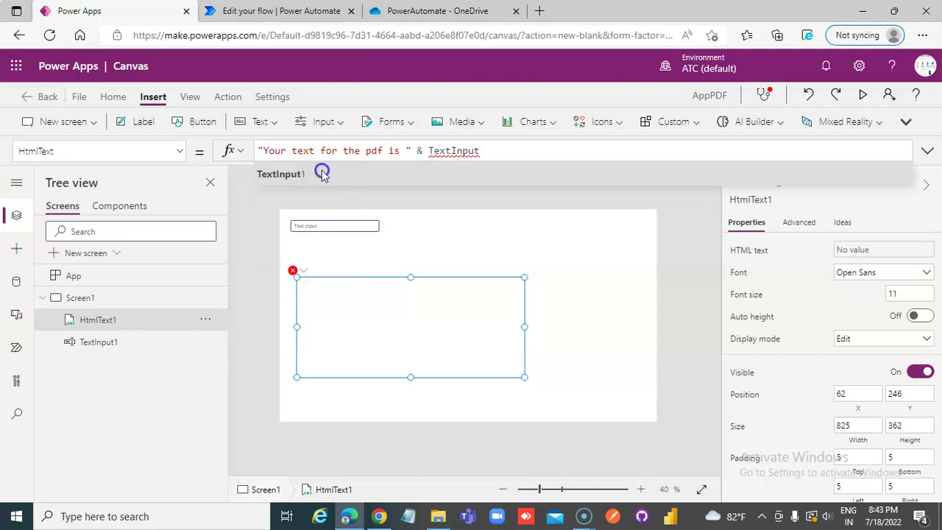
pyautogui.click(322, 174)
pyautogui.write('.Te')
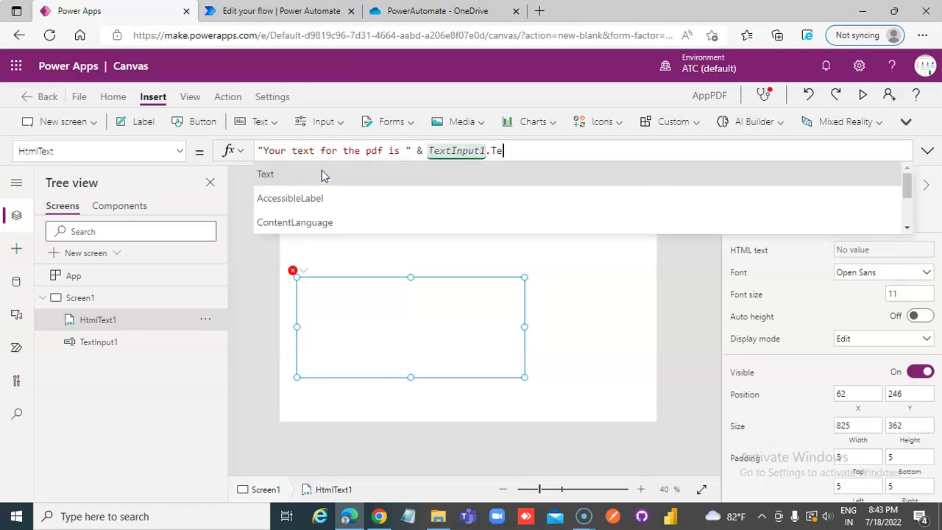
pyautogui.write('xt')
pyautogui.click(253, 221)
pyautogui.click(364, 296)
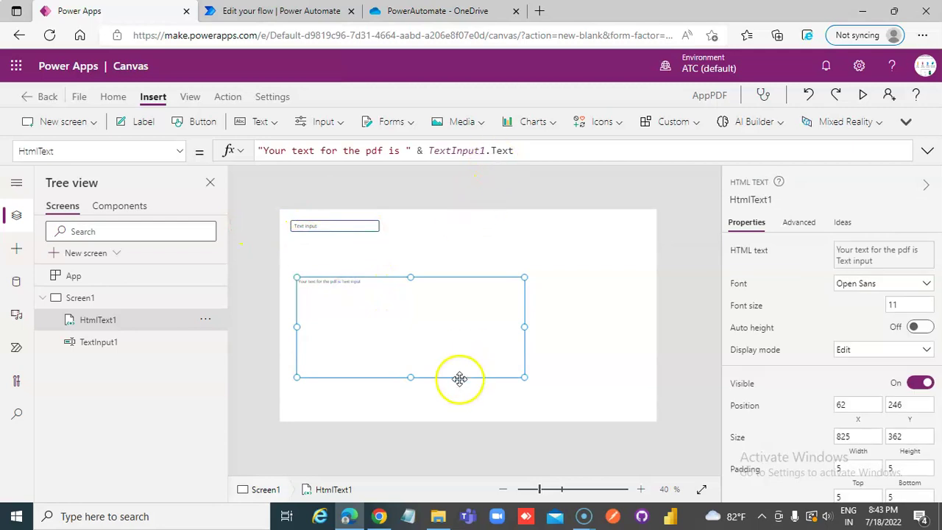
# Insert a button and drag it below the HTML text box
pyautogui.click(195, 125)
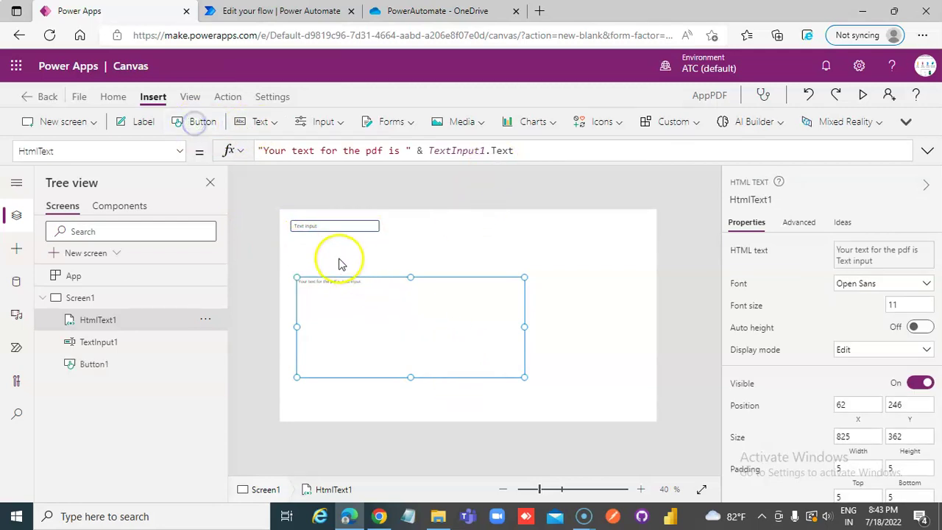
pyautogui.moveTo(316, 231); pyautogui.dragTo(320, 398)
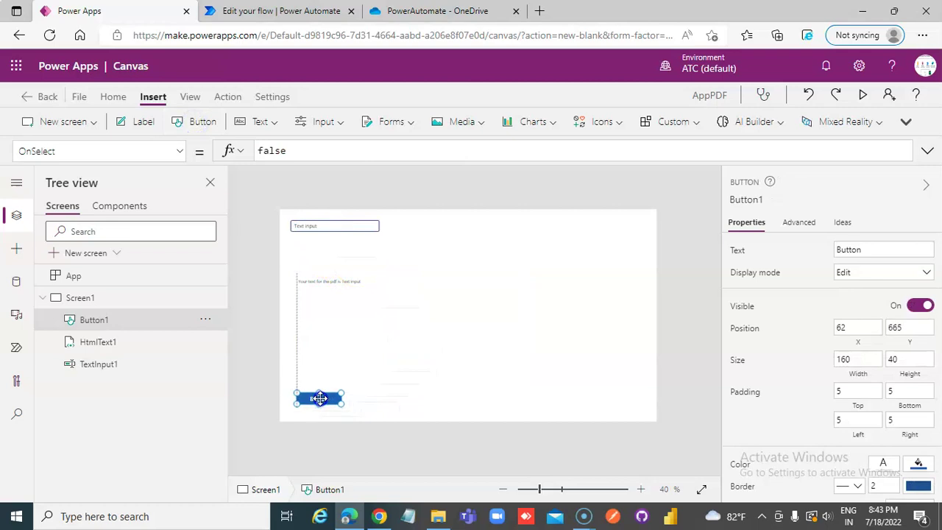
pyautogui.click(227, 96)
pyautogui.click(363, 128)
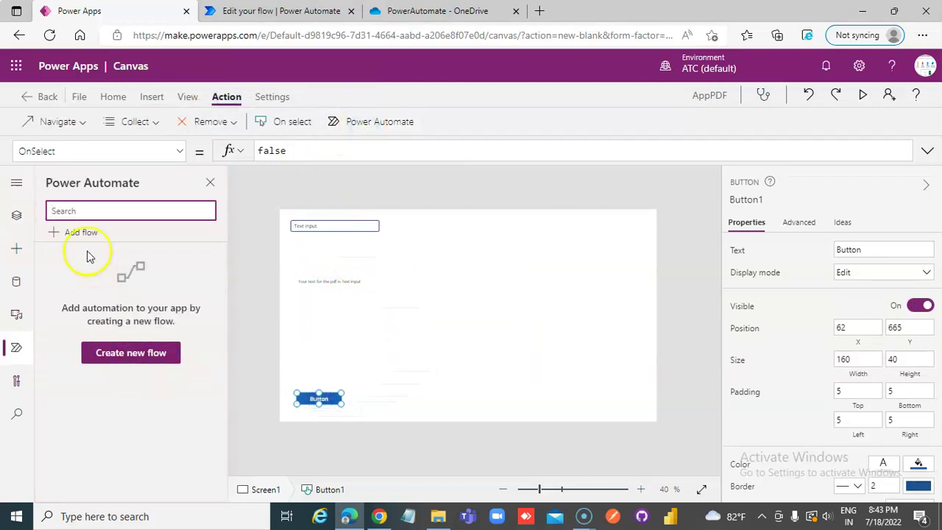
# Add the PDFFromPowerApps flow to the app from the Power Automate pane
pyautogui.click(84, 234)
pyautogui.scroll(-3, 200, 196)
pyautogui.scroll(2, 199, 194)
pyautogui.scroll(1, 230, 156)
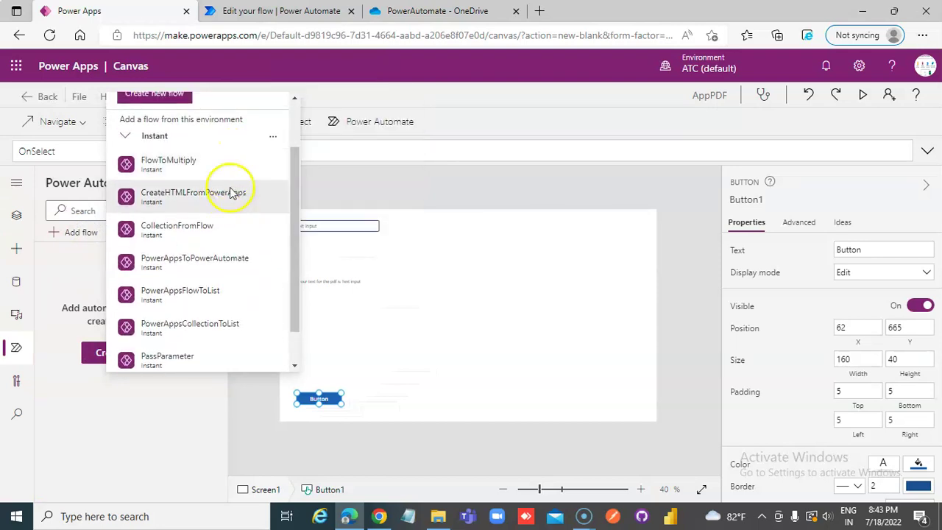
pyautogui.moveTo(253, 265)
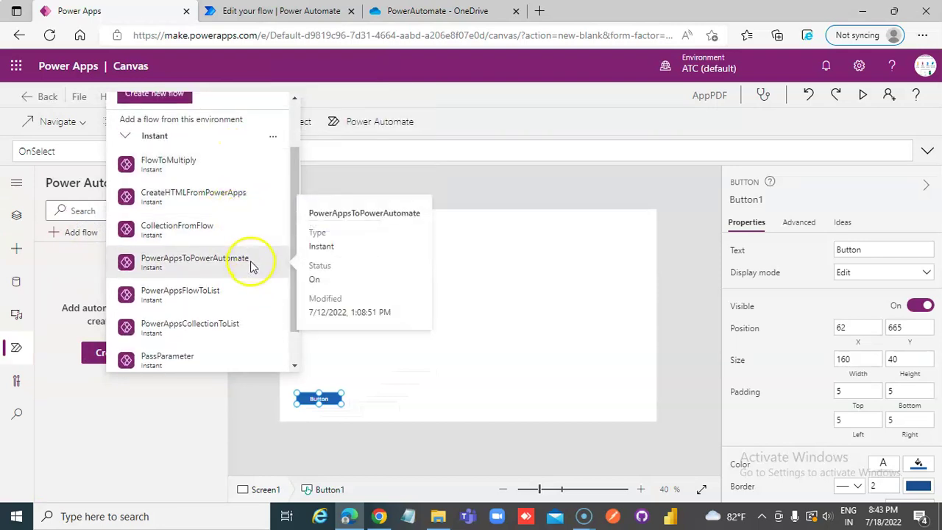
pyautogui.scroll(-2, 252, 265)
pyautogui.moveTo(155, 331)
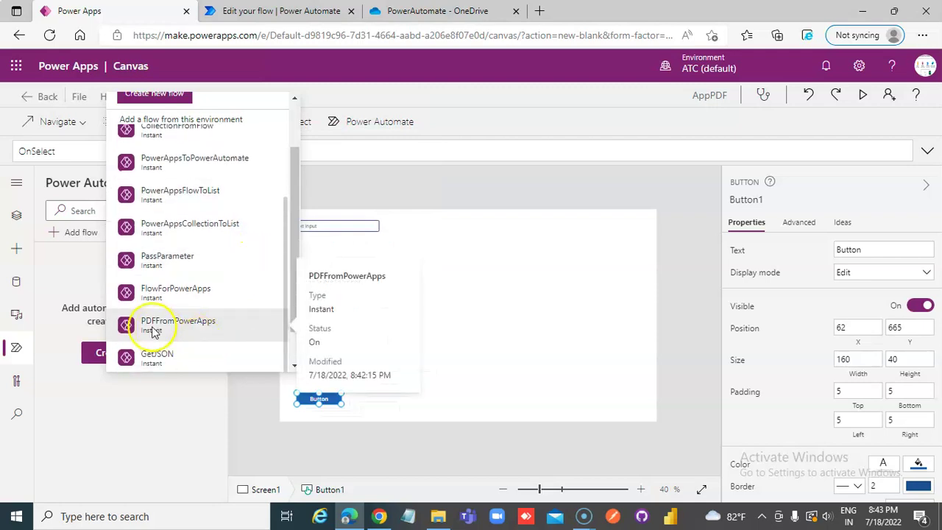
pyautogui.click(313, 11)
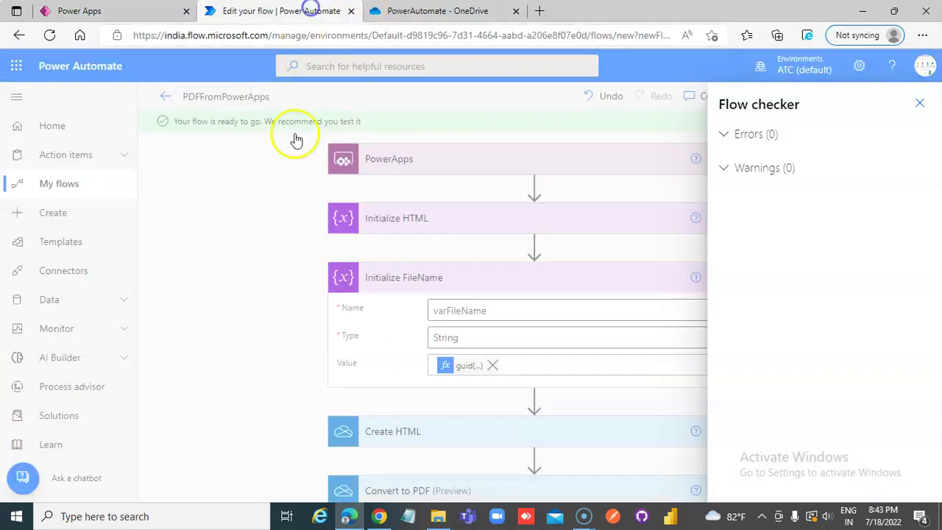
pyautogui.click(131, 10)
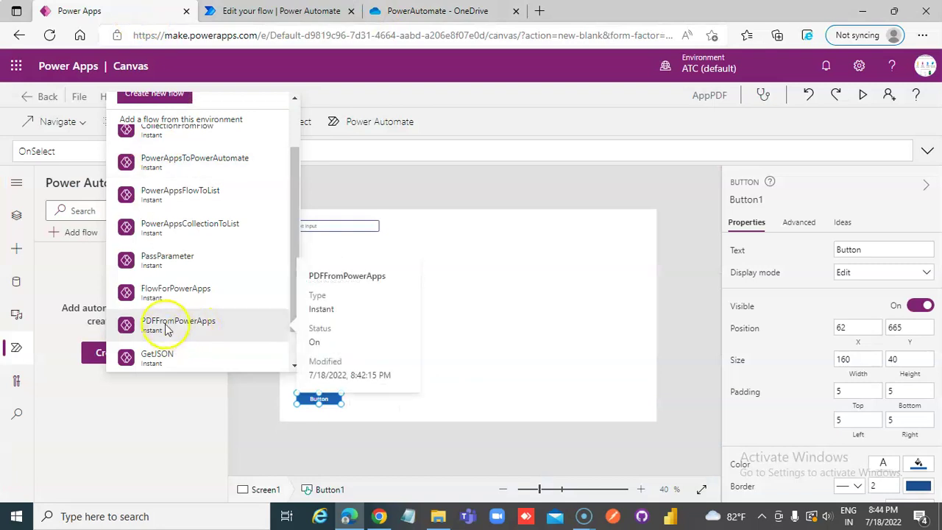
pyautogui.click(166, 329)
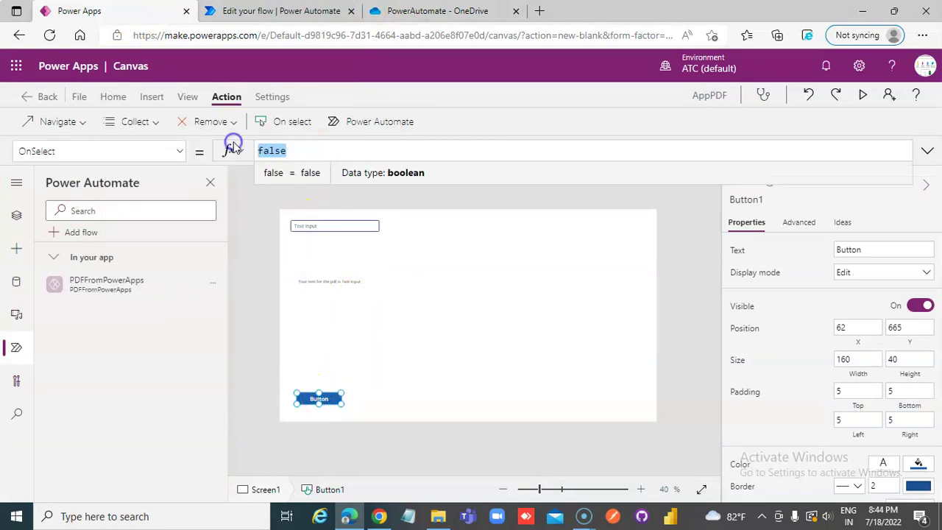
# Set Button1's OnSelect to PDFFromPowerApps.Run(HtmlText1.HtmlText)
pyautogui.write('PDF')
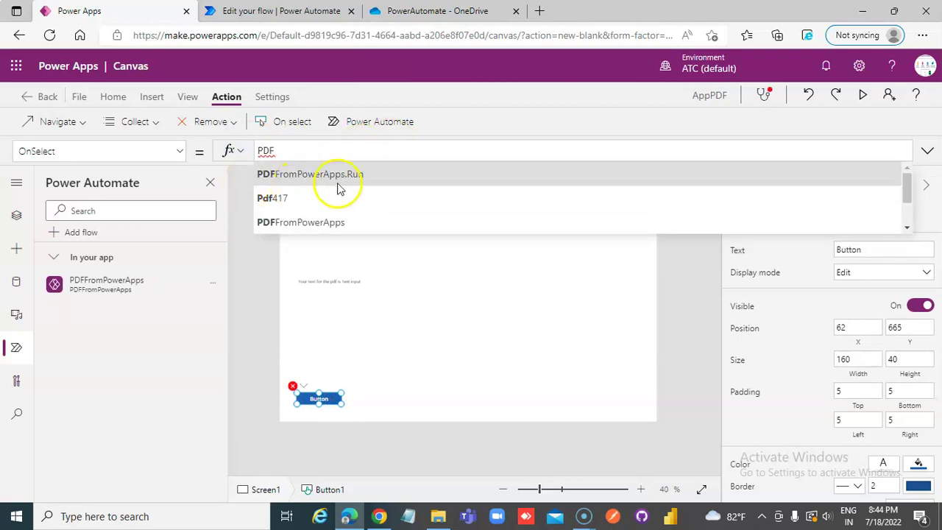
pyautogui.click(337, 181)
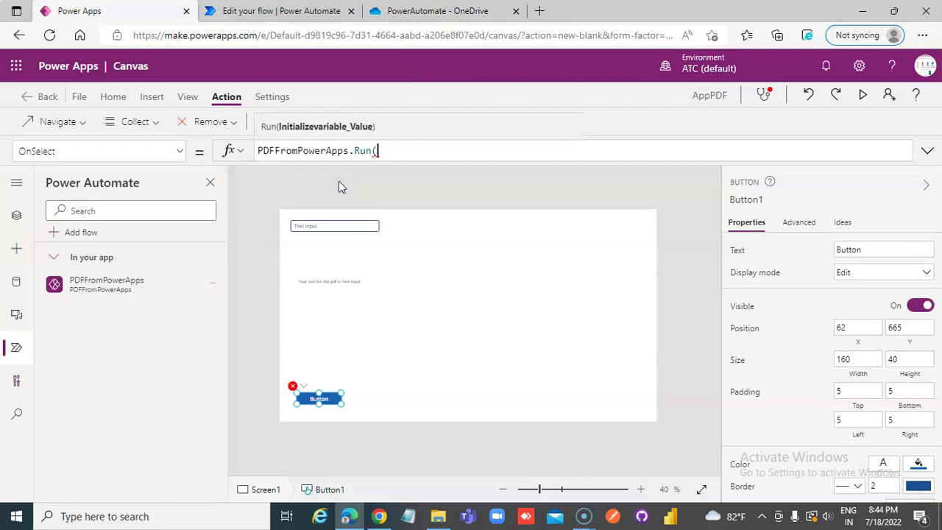
pyautogui.write('Html')
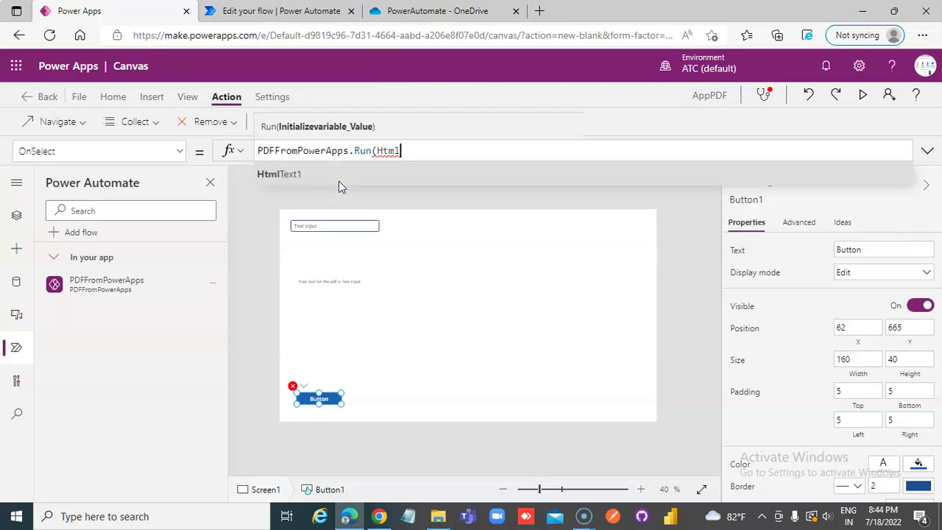
pyautogui.click(339, 185)
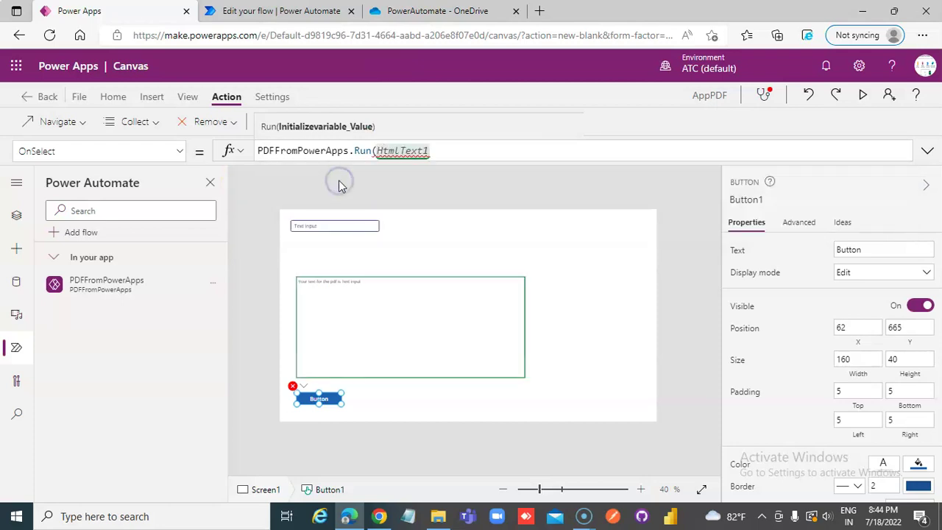
pyautogui.write('.')
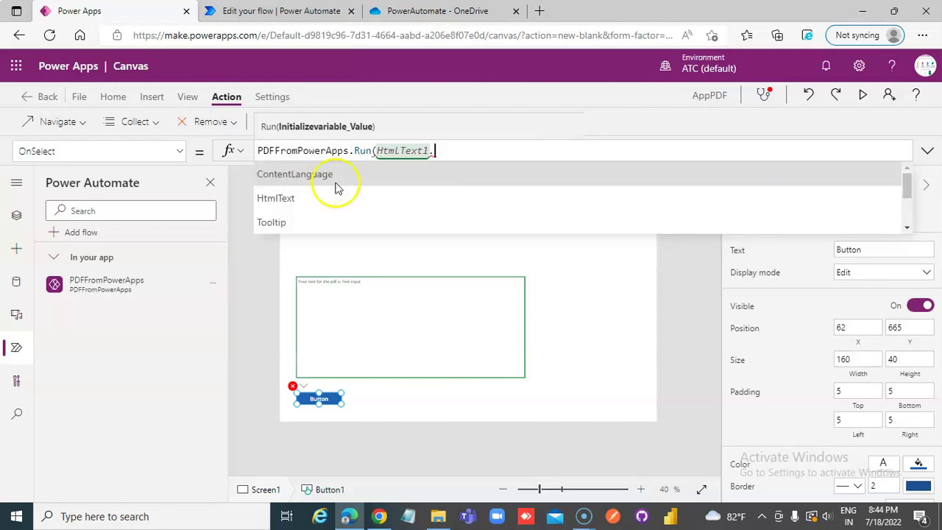
pyautogui.click(326, 198)
pyautogui.write(');')
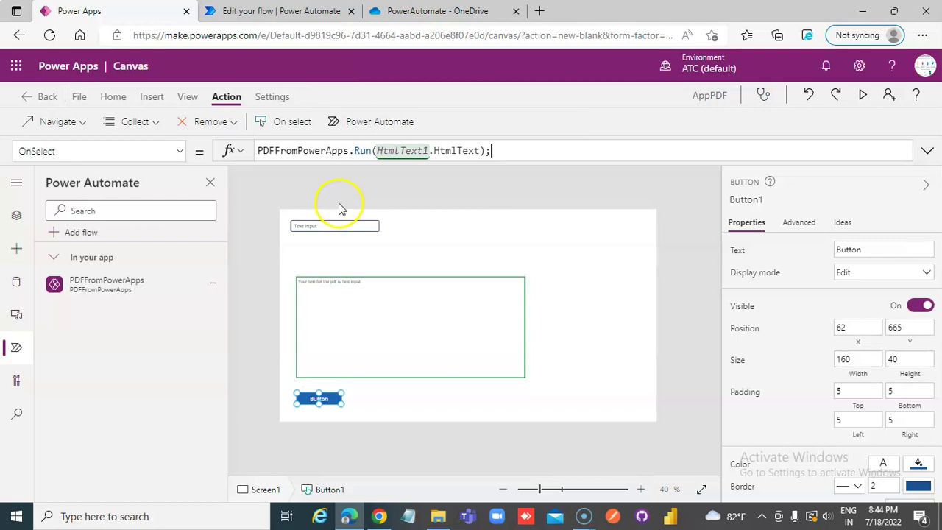
# Preview the app, replace the text box contents with a name, press Button, then check OneDrive
pyautogui.click(862, 96)
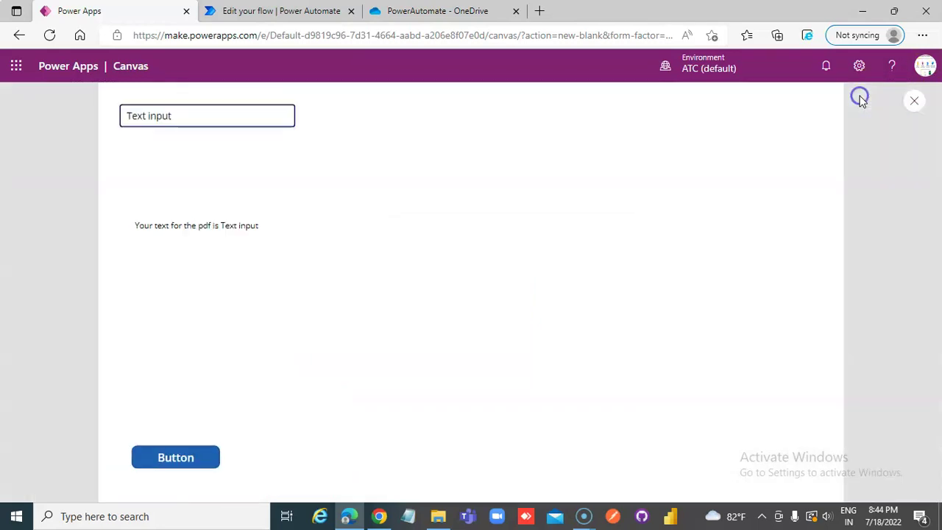
pyautogui.moveTo(225, 122); pyautogui.dragTo(8, 124)
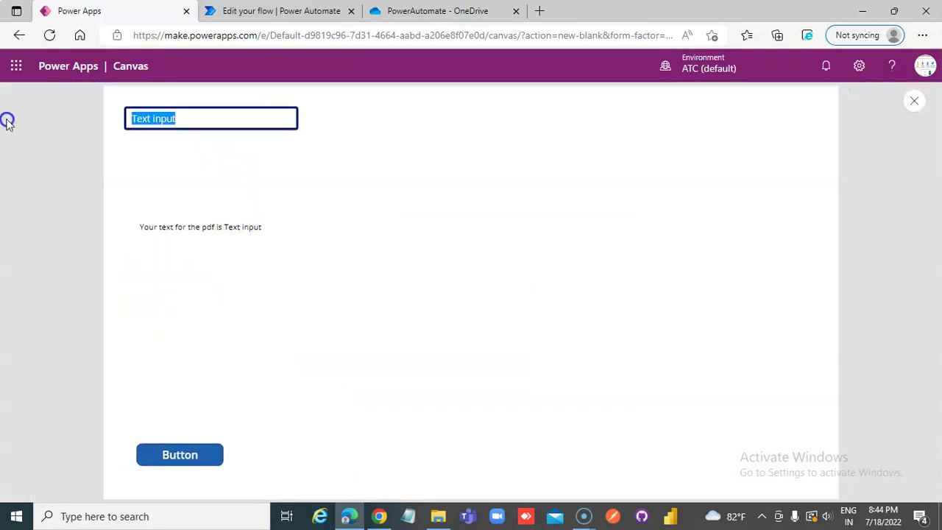
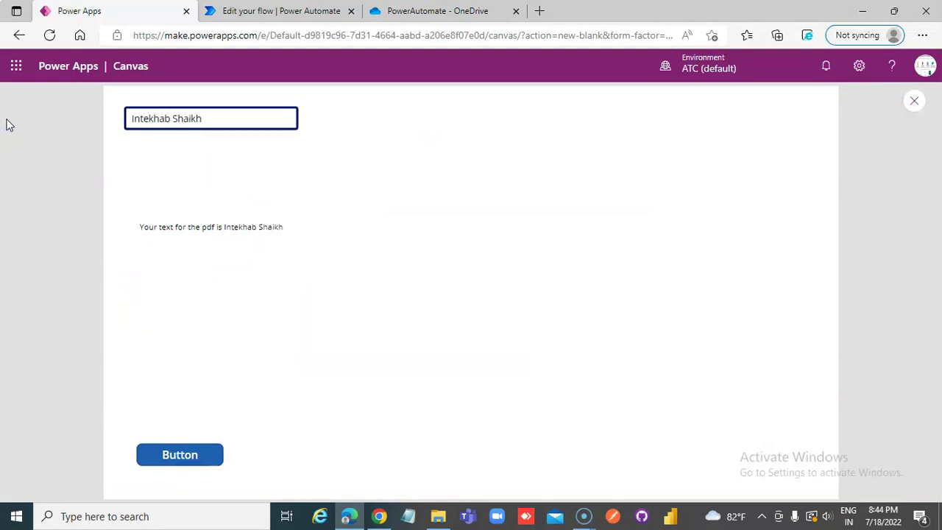
pyautogui.click(184, 454)
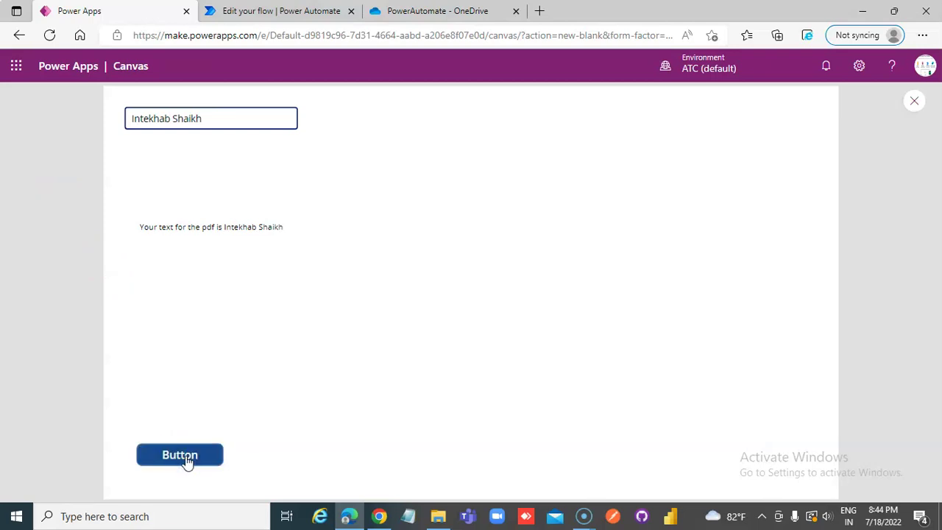
pyautogui.click(420, 10)
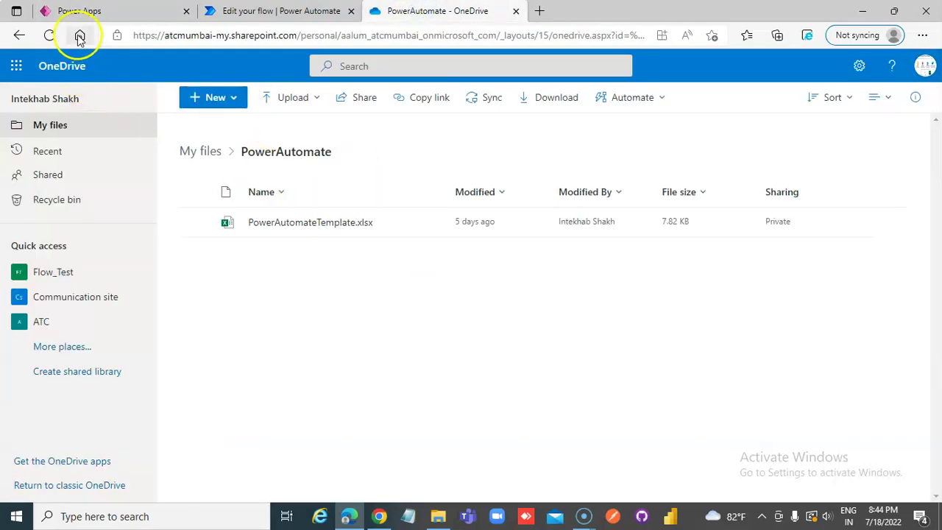
# Refresh the folder, open the new GUID-named PDF zoomed in, then return to the flow editor
pyautogui.click(48, 35)
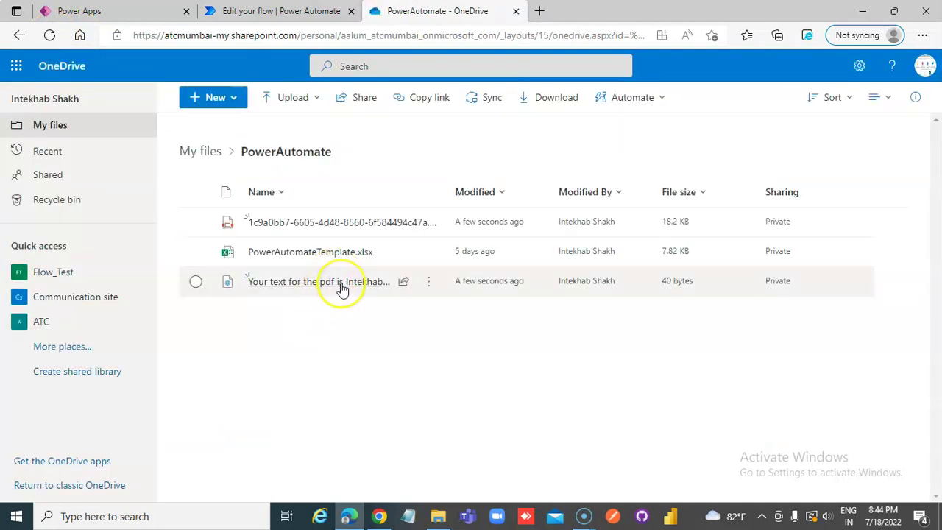
pyautogui.click(337, 225)
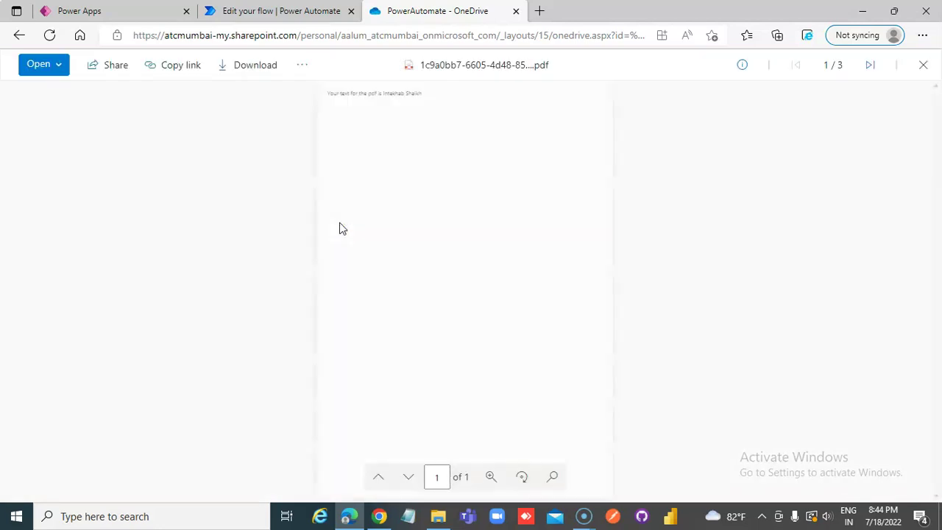
pyautogui.click(492, 477)
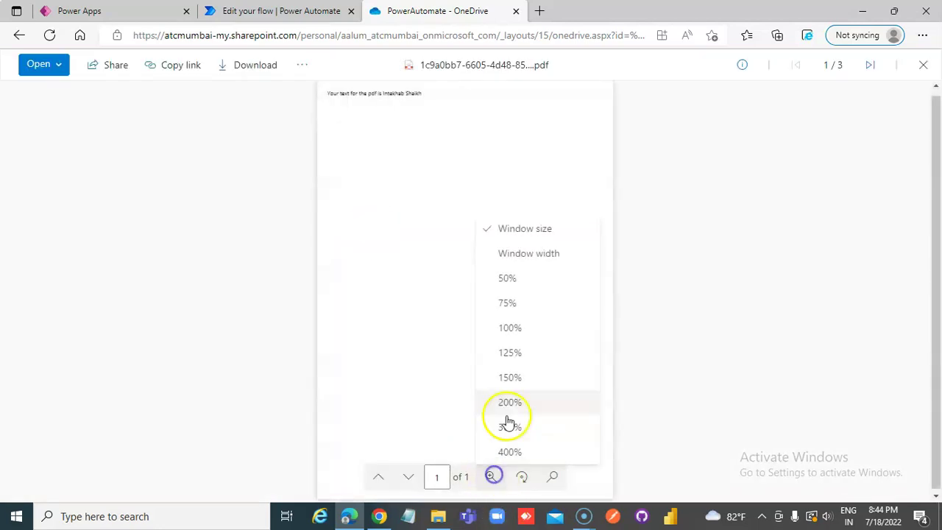
pyautogui.click(505, 331)
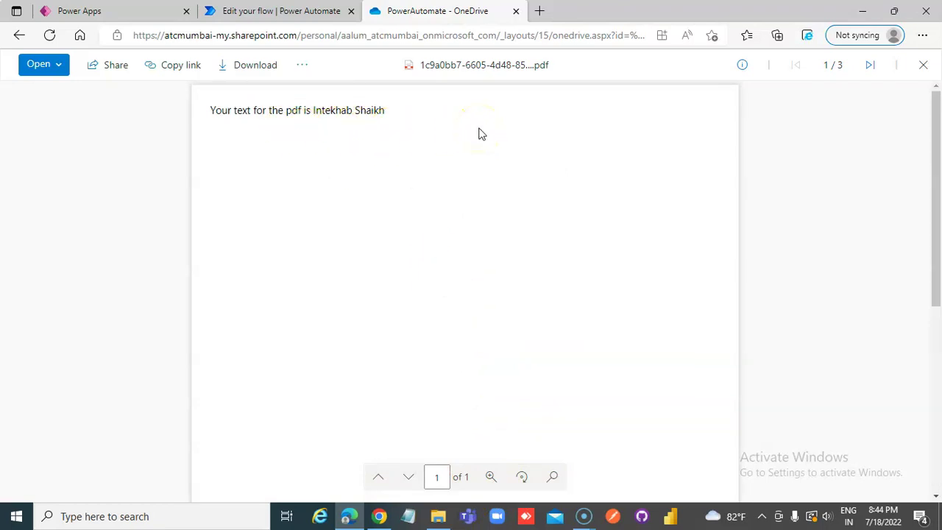
pyautogui.click(286, 18)
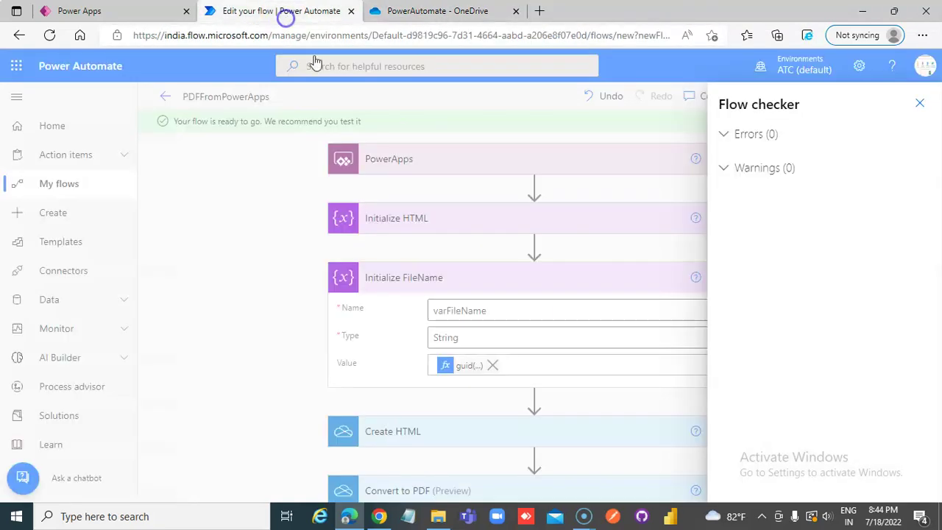
pyautogui.click(920, 105)
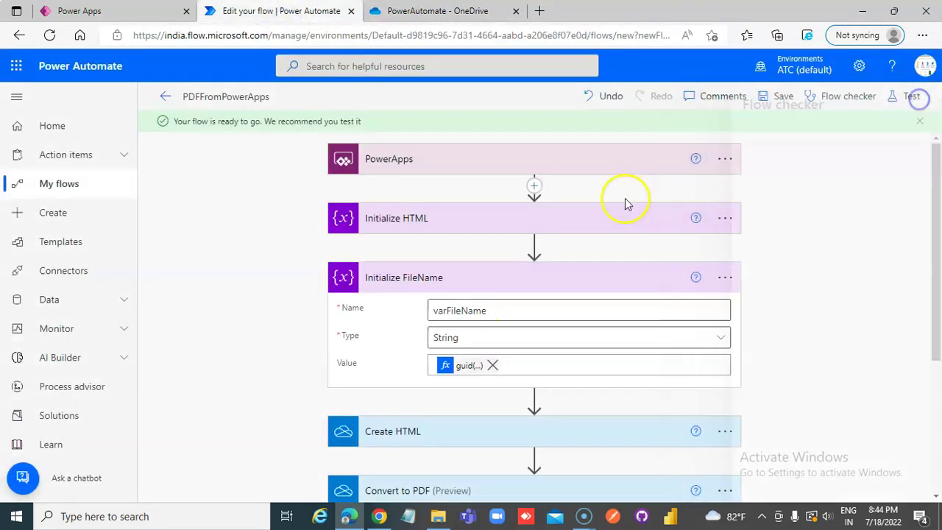